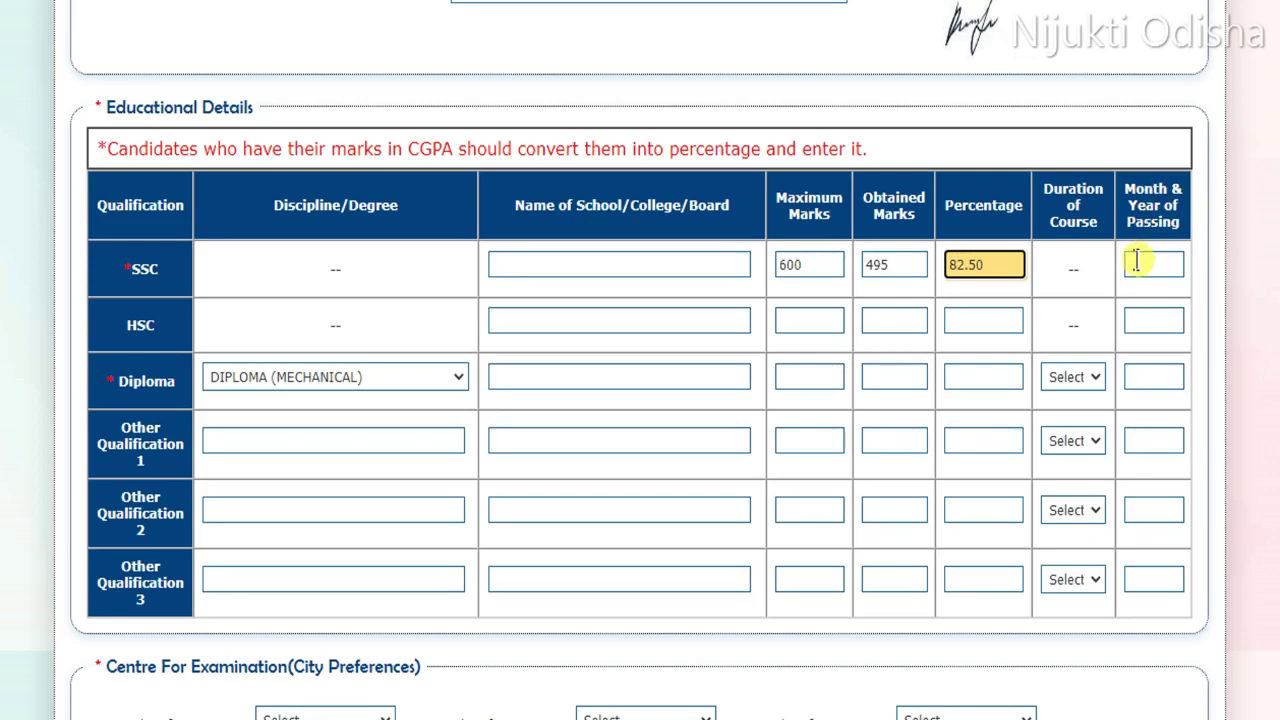
Set the SSC row's month and year of passing to 04-2017 in the educational details
left_click(1145, 264)
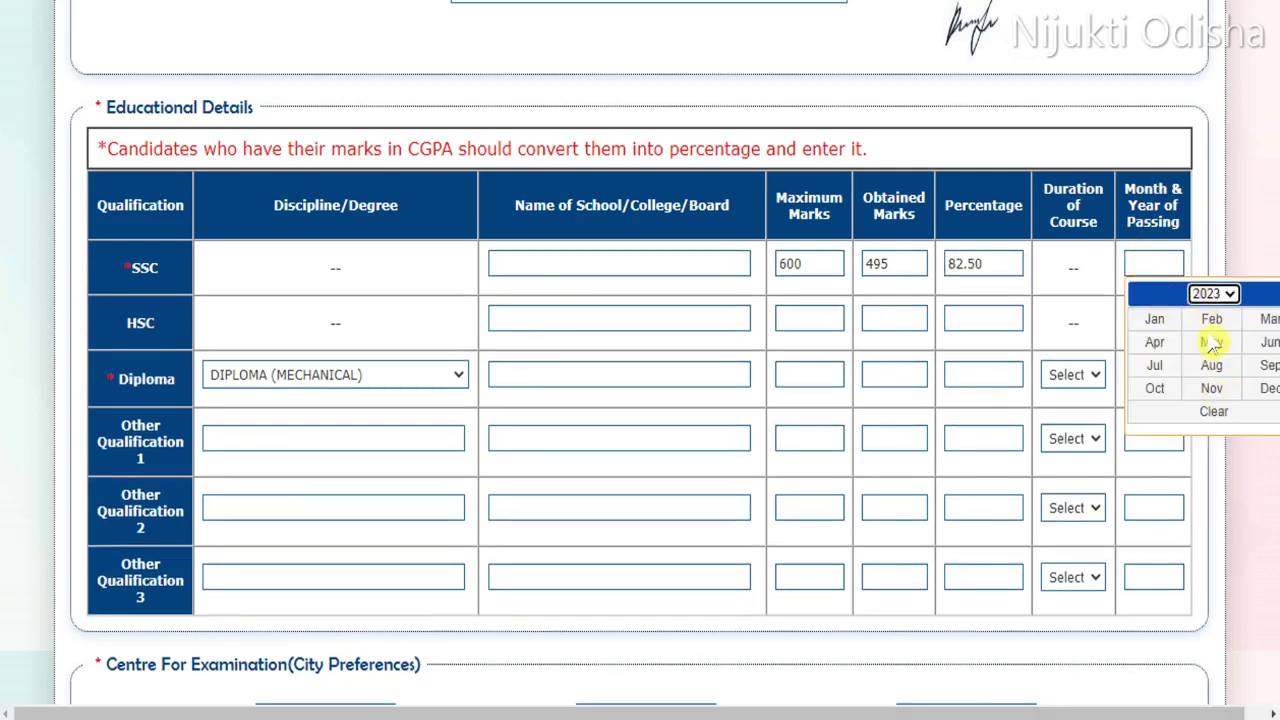
left_click(1230, 296)
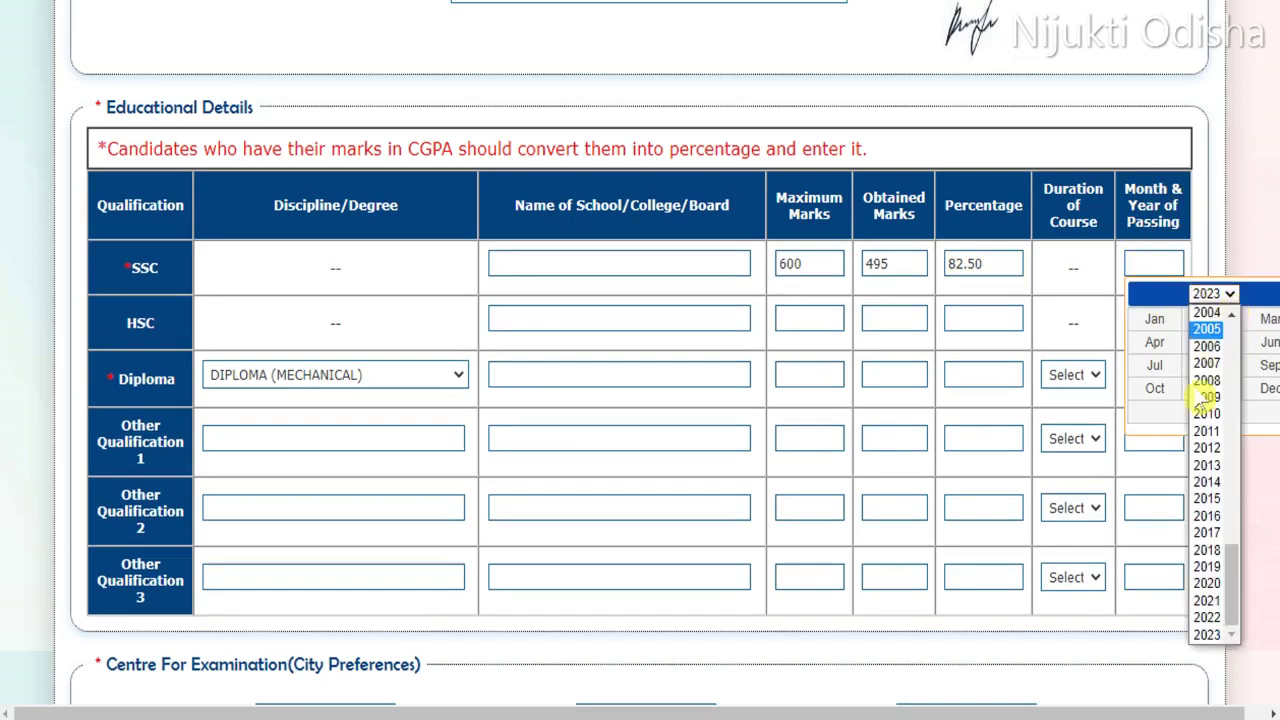
left_click(1206, 536)
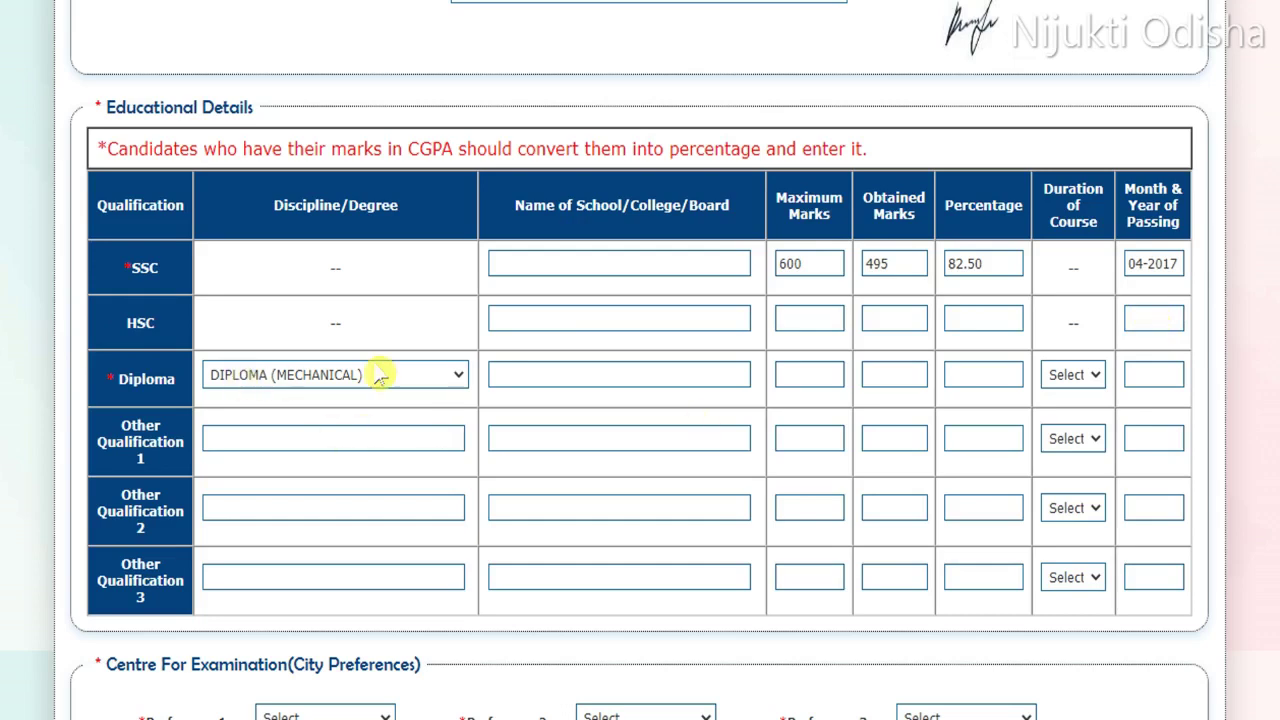
Choose DIPLOMA (MECHANICAL) as the Diploma discipline and set its course duration to 3
left_click(335, 385)
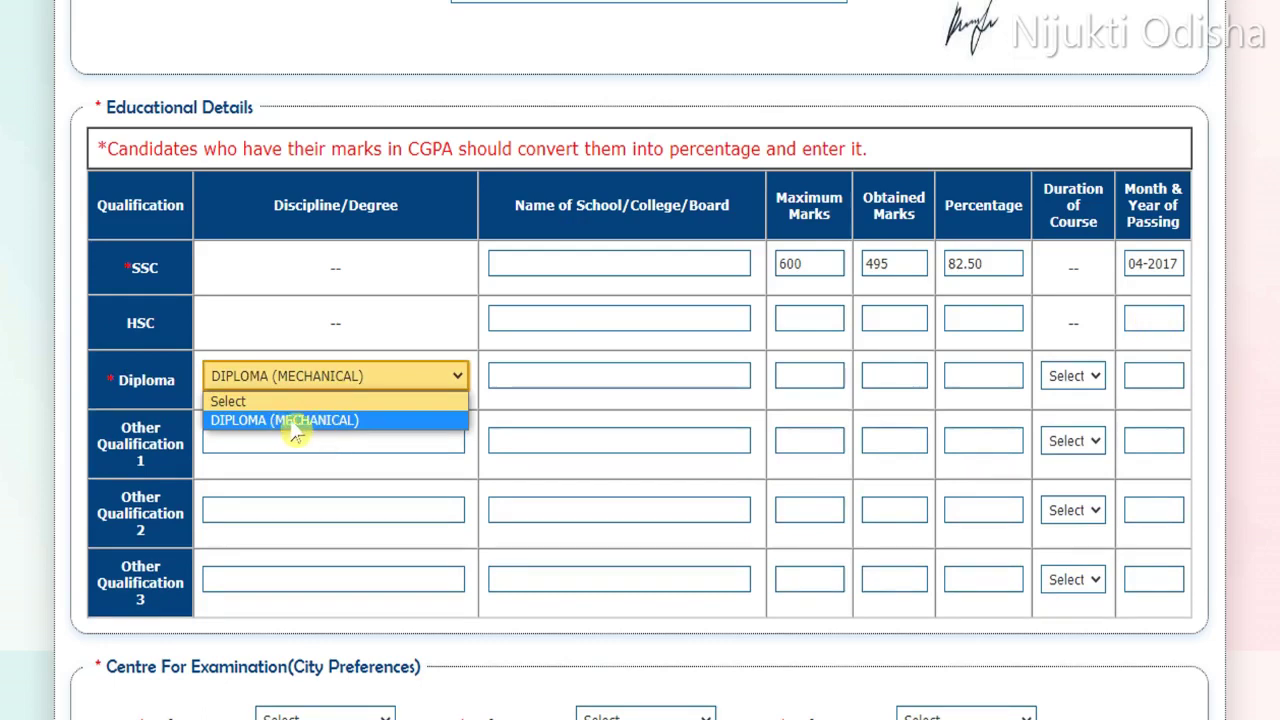
left_click(350, 430)
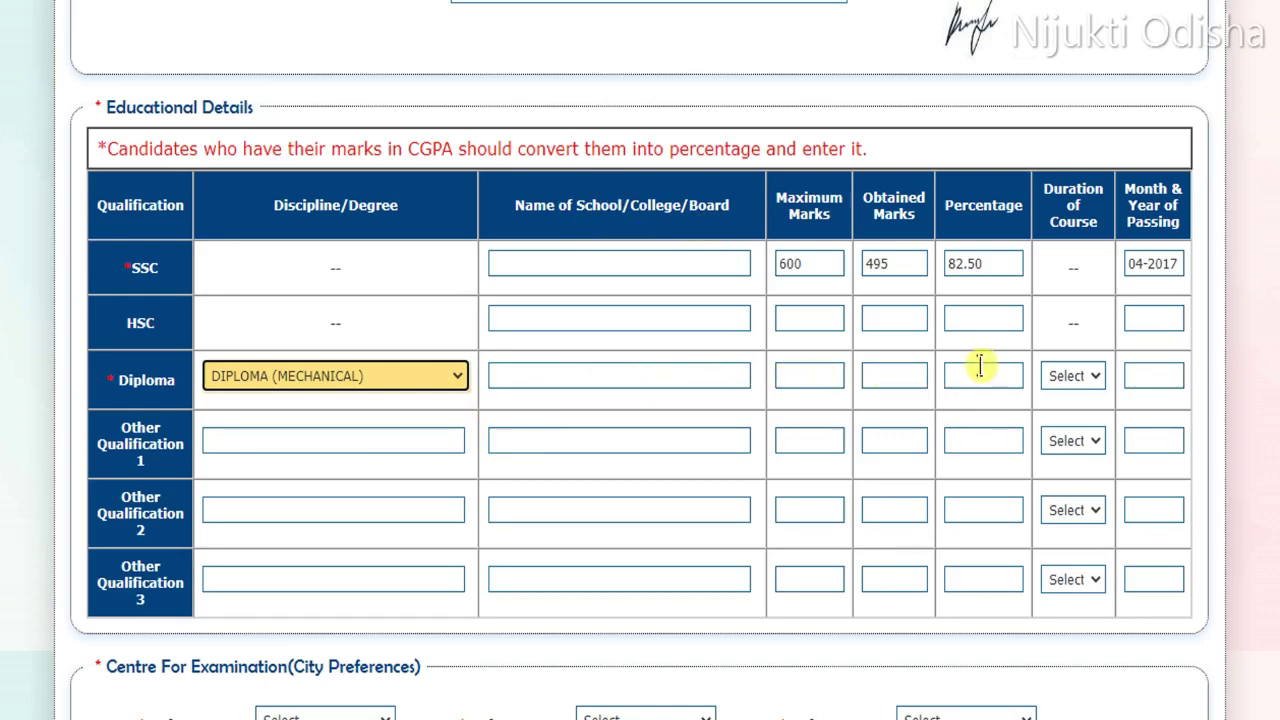
left_click(1076, 390)
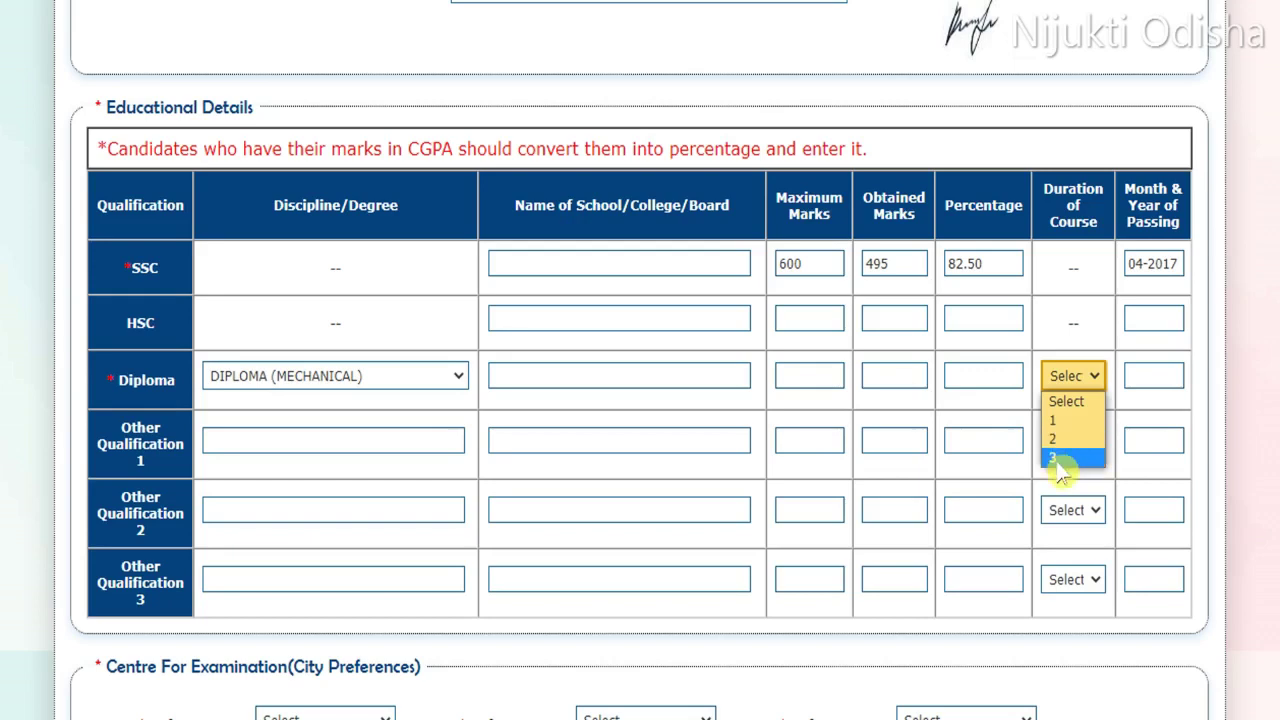
left_click(1062, 459)
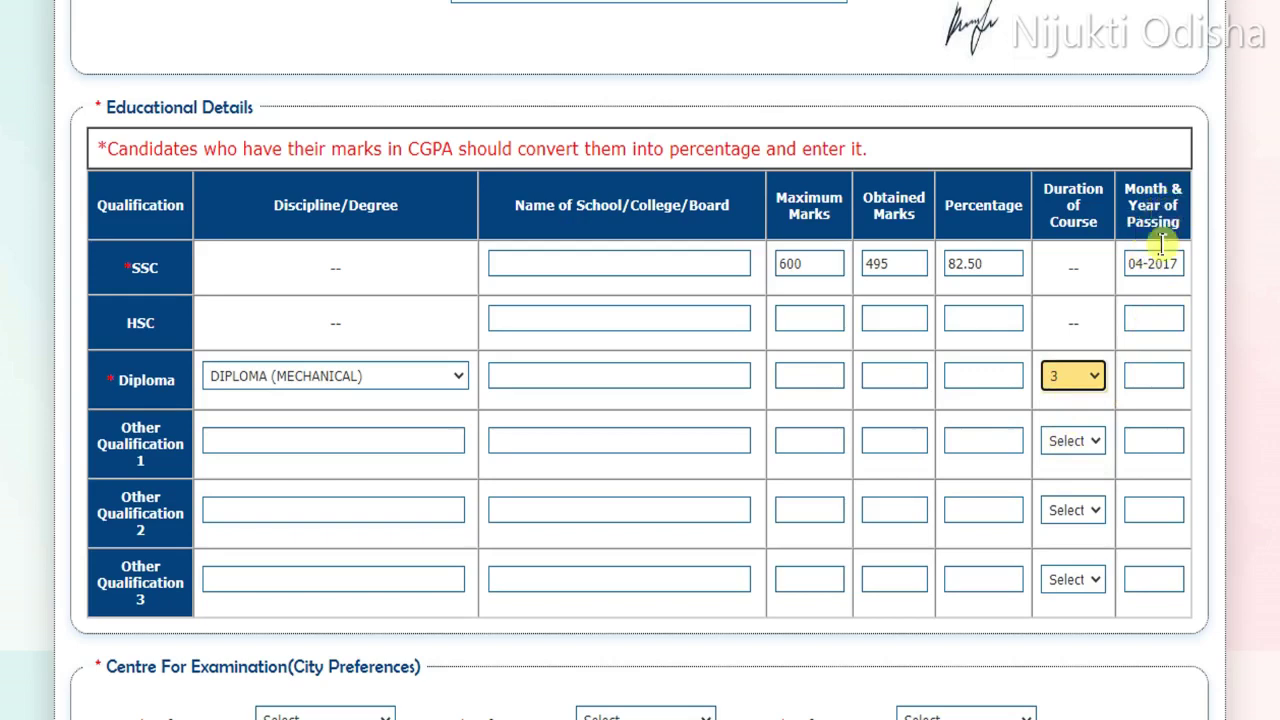
Set the Diploma row's month and year of passing to 03-2022
left_click(1138, 377)
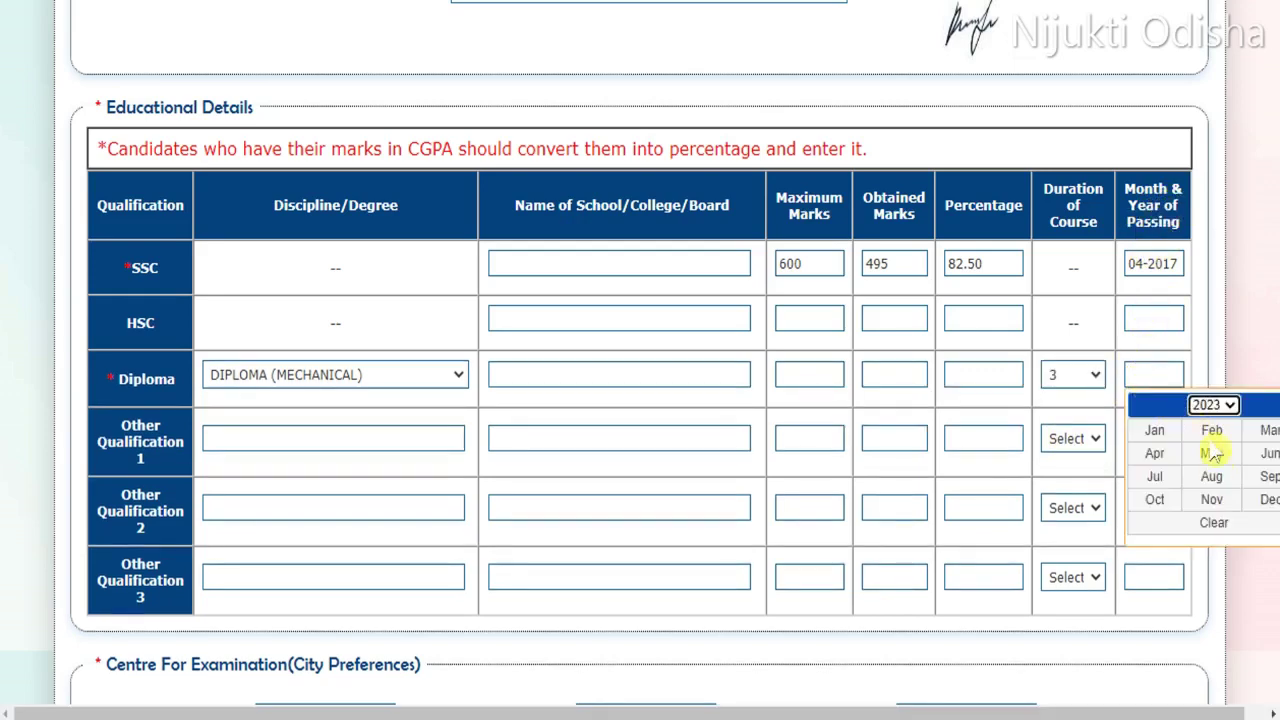
left_click(1212, 405)
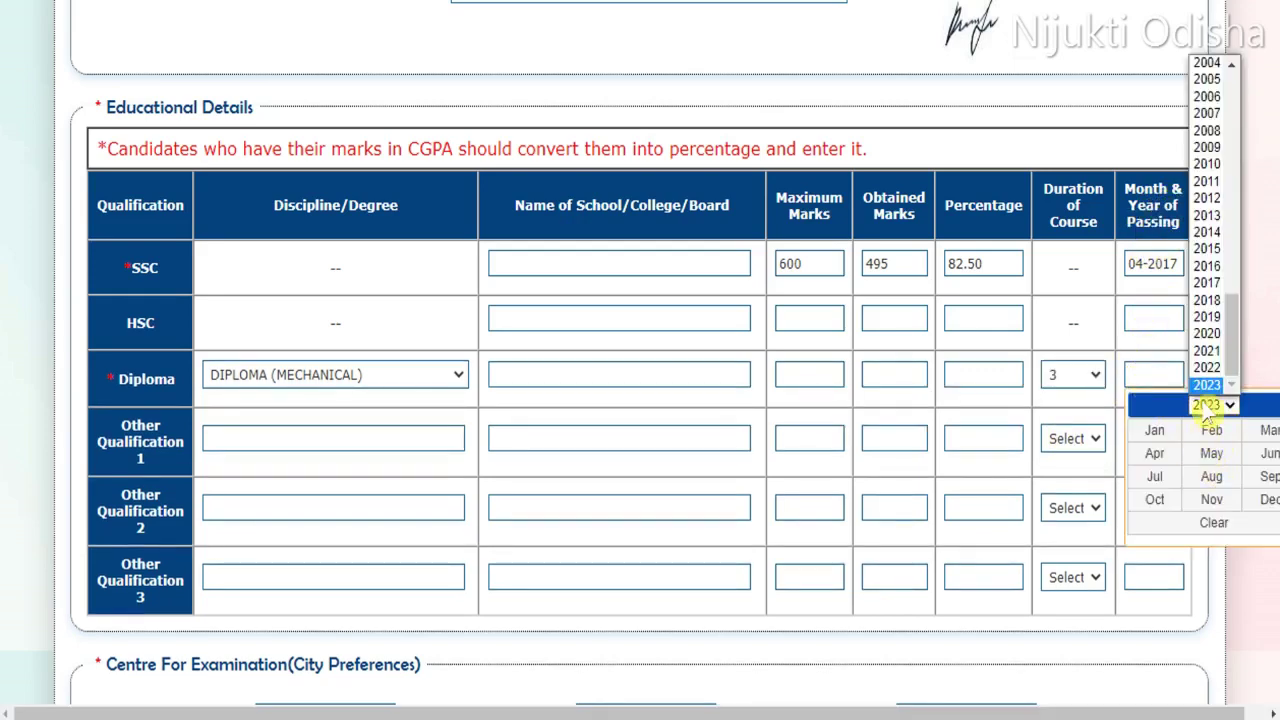
left_click(1207, 368)
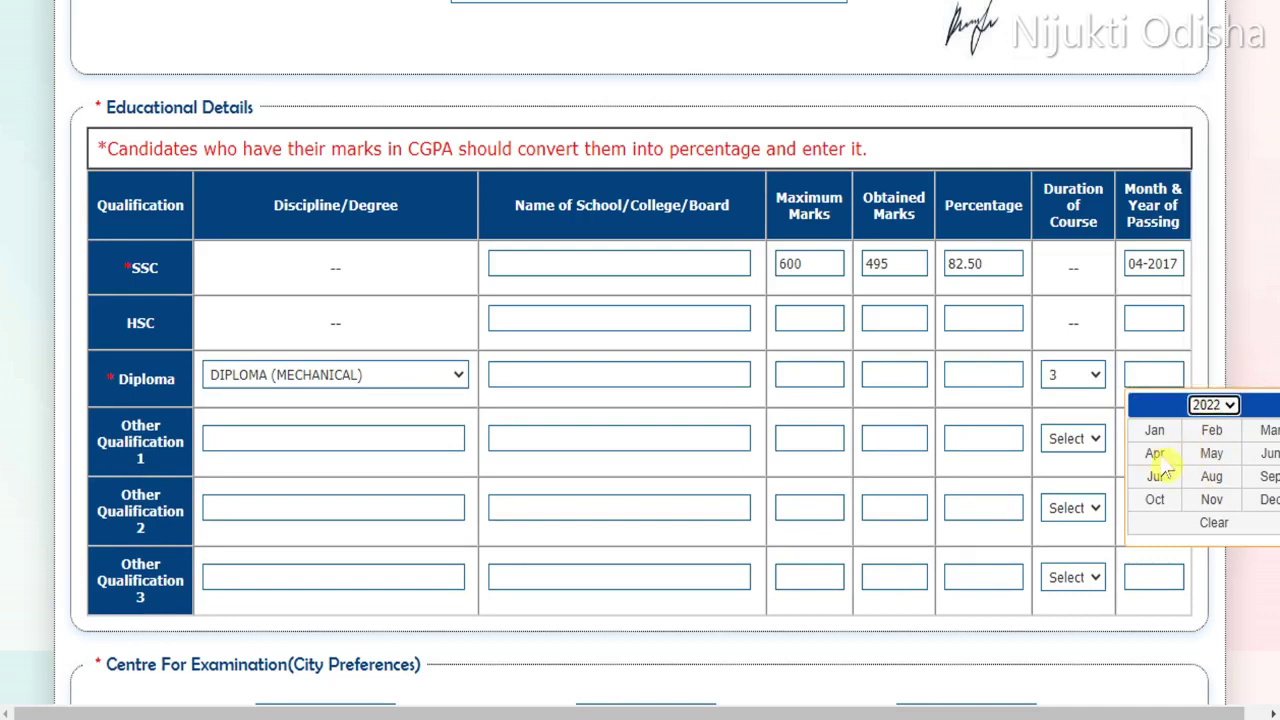
left_click(1266, 430)
Set the examination centre preferences to CUTTACK first, BHUBANESWAR second and ROURKELA third
scroll(337, 354, "down", 1)
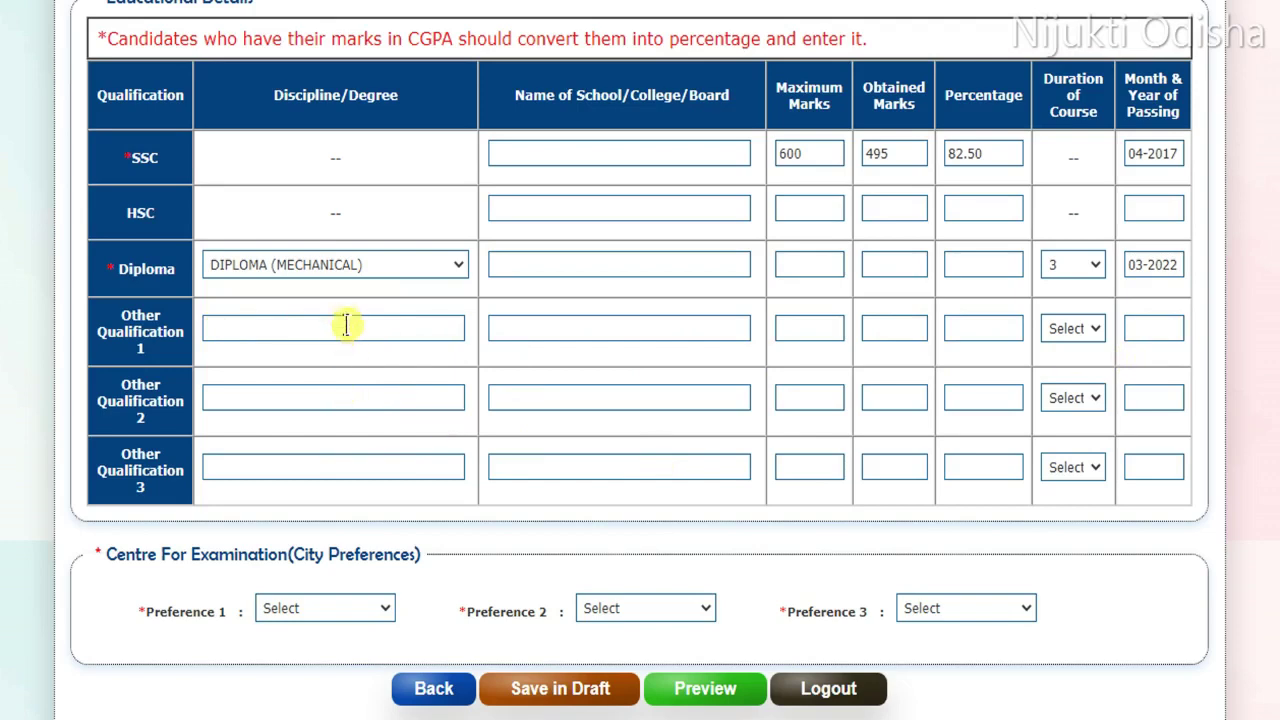
scroll(770, 415, "down", 1)
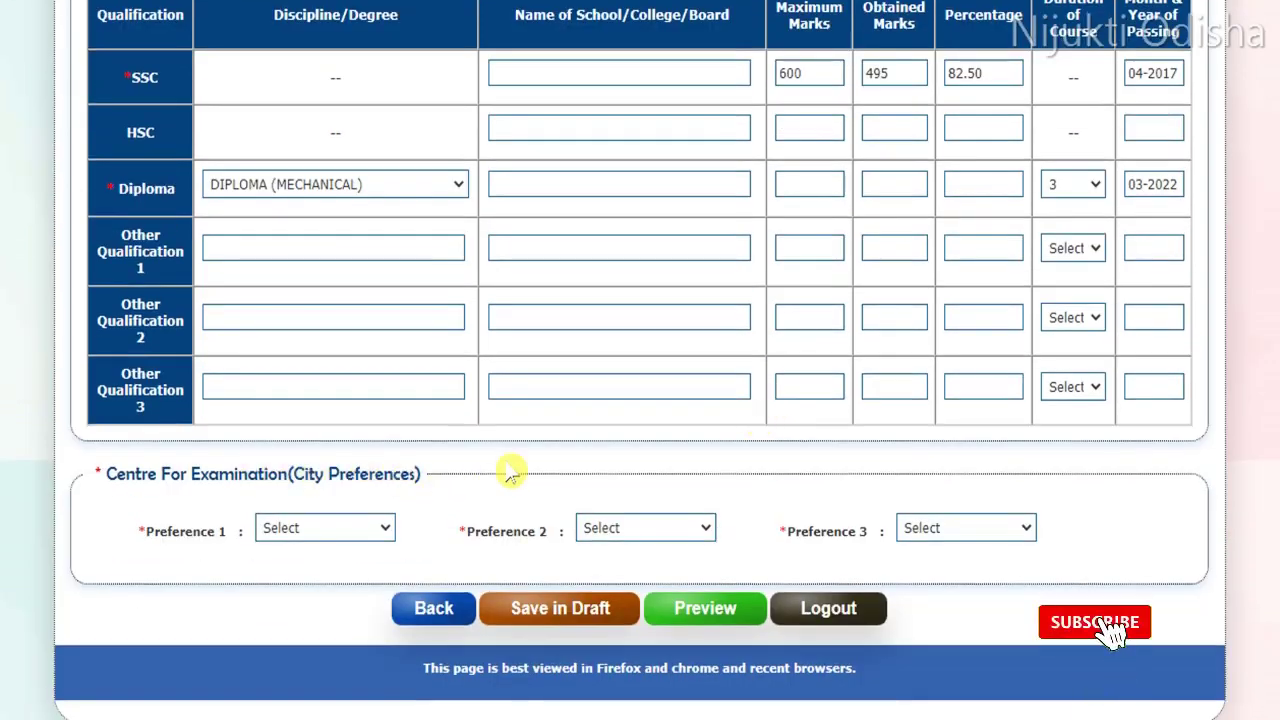
left_click(318, 538)
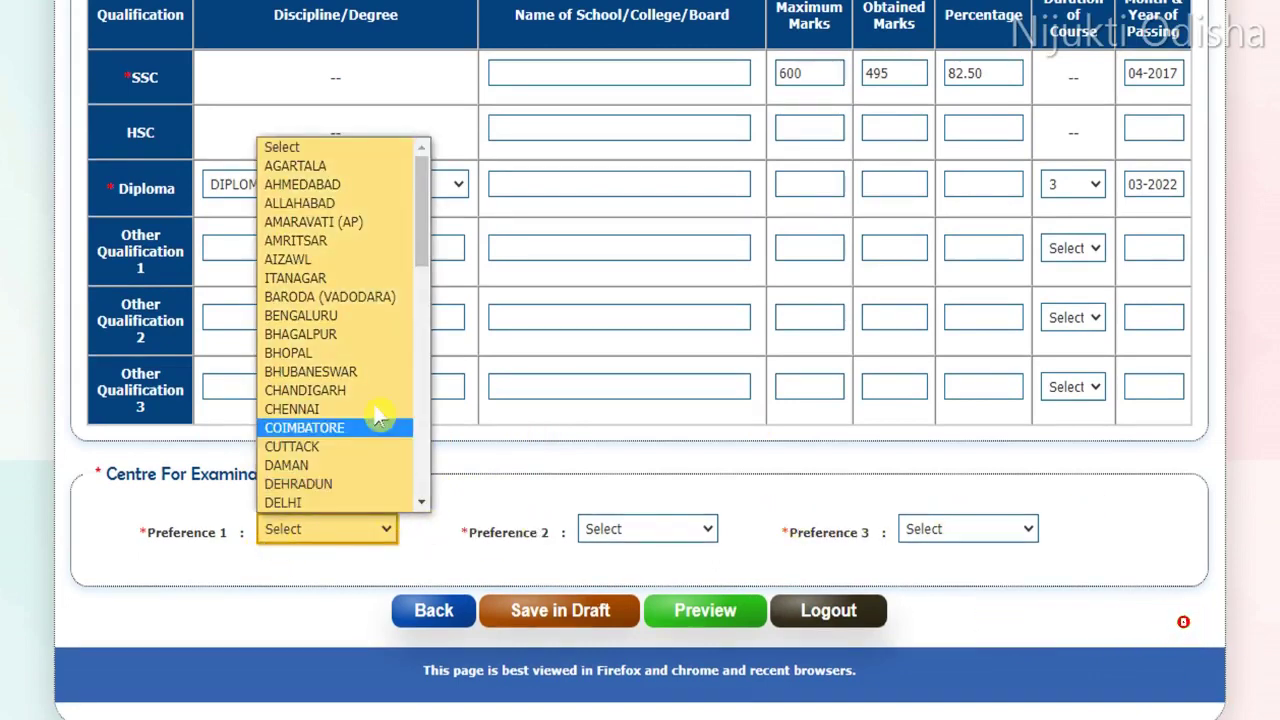
left_click(303, 449)
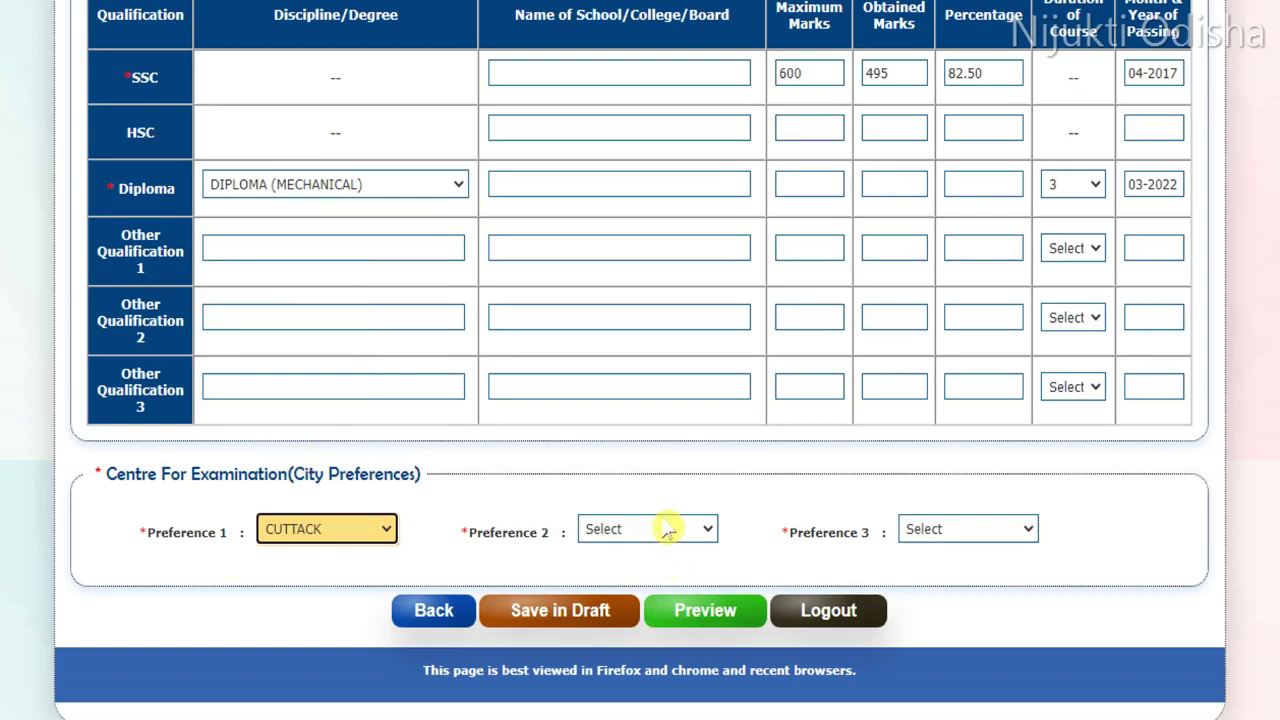
left_click(664, 538)
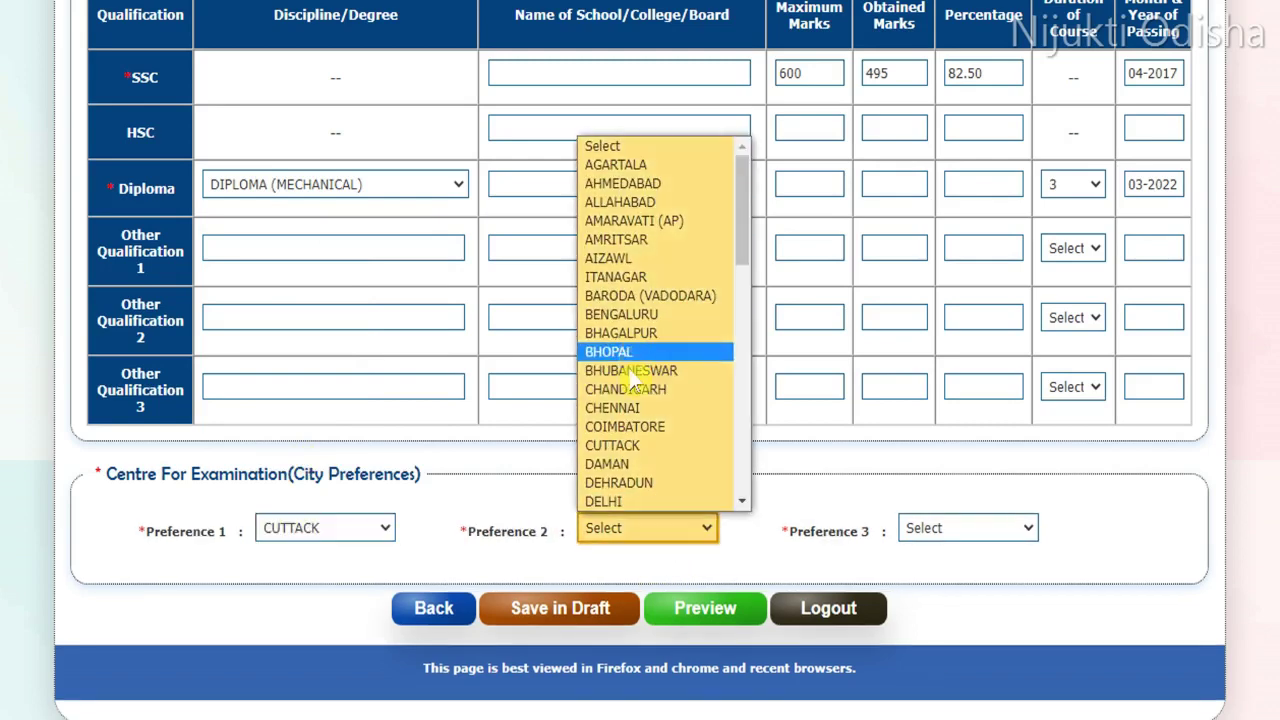
left_click(630, 370)
left_click(937, 530)
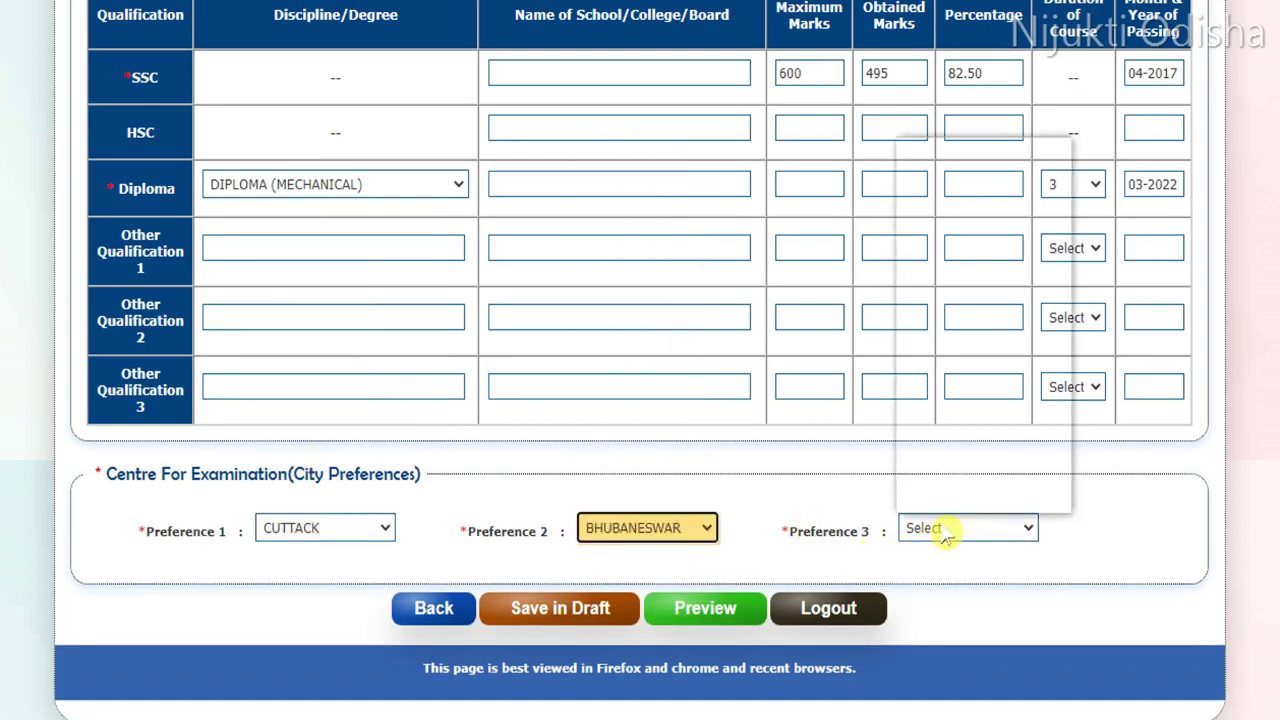
scroll(1005, 455, "down", 8)
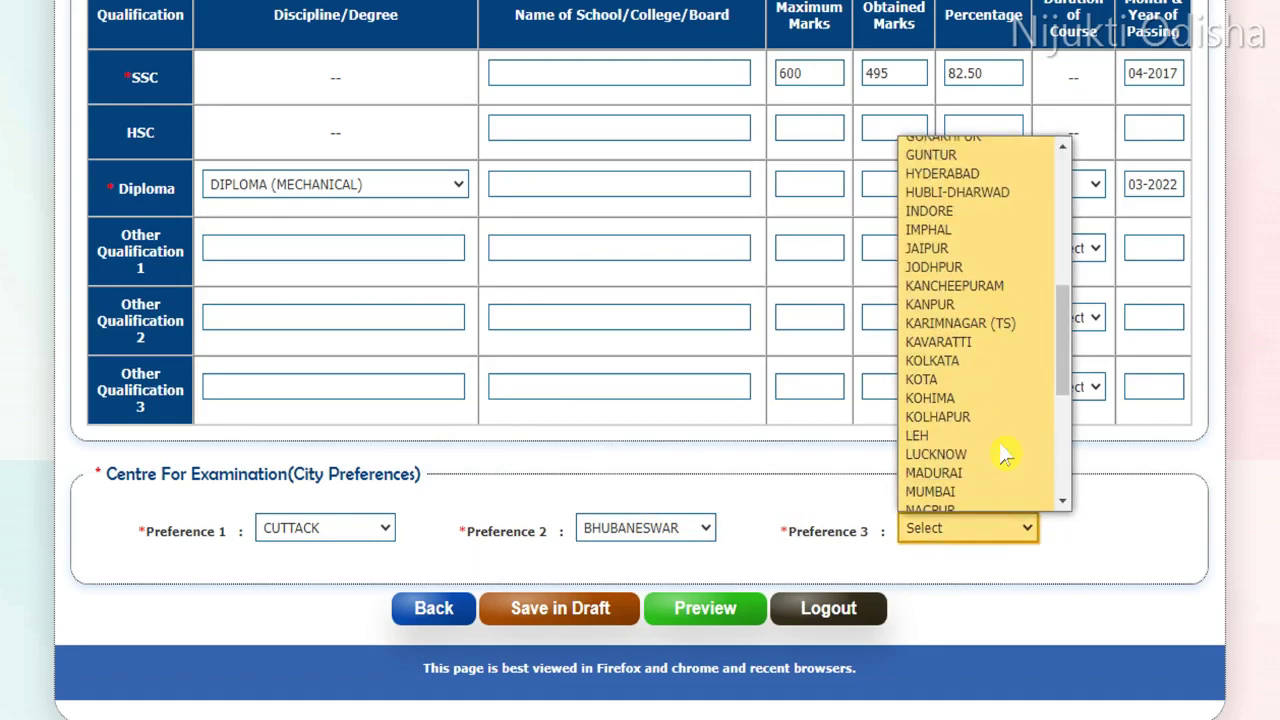
scroll(1005, 455, "down", 5)
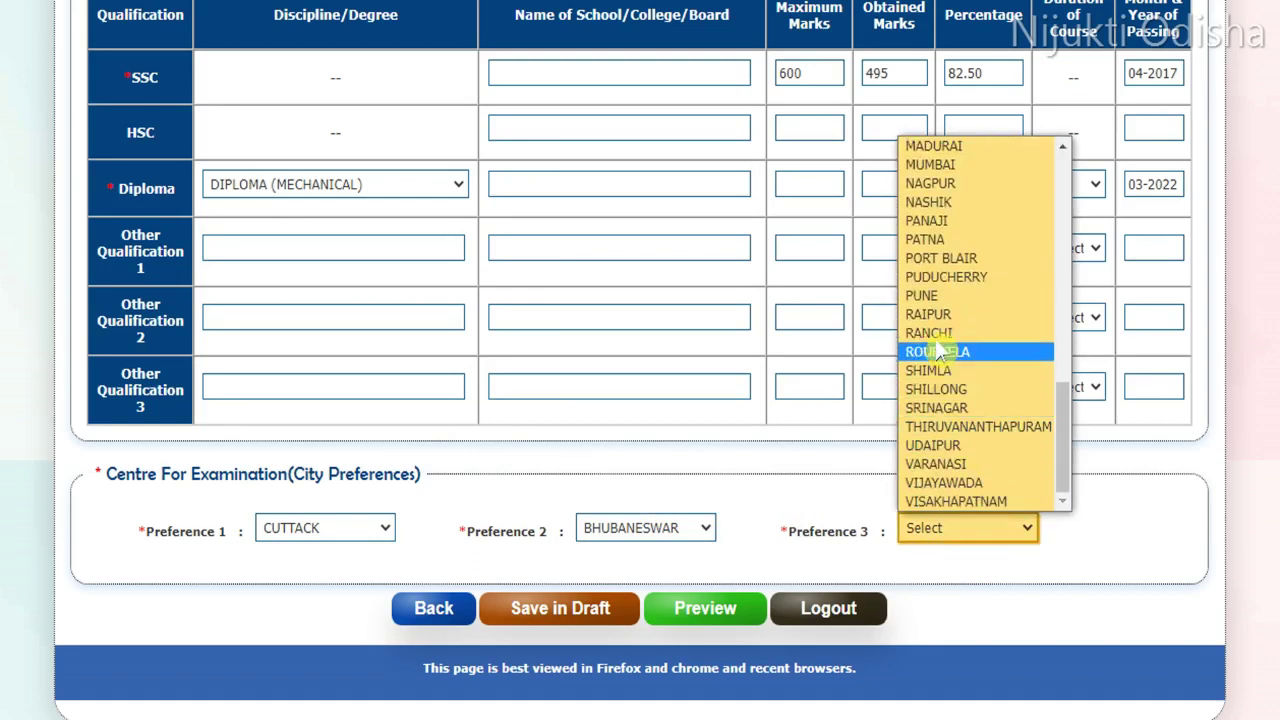
scroll(934, 400, "up", 2)
left_click(957, 386)
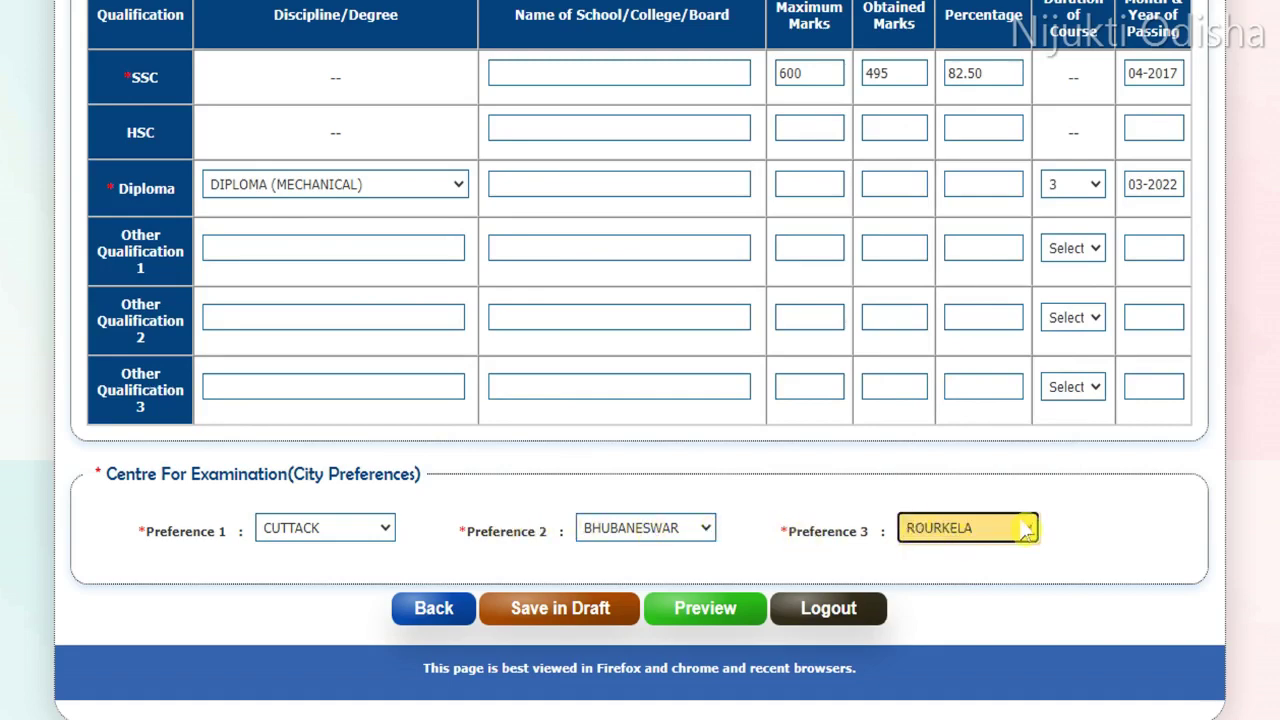
Preview the application, check its details on the secondary details confirmation page and submit it
left_click(700, 610)
scroll(857, 363, "down", 1)
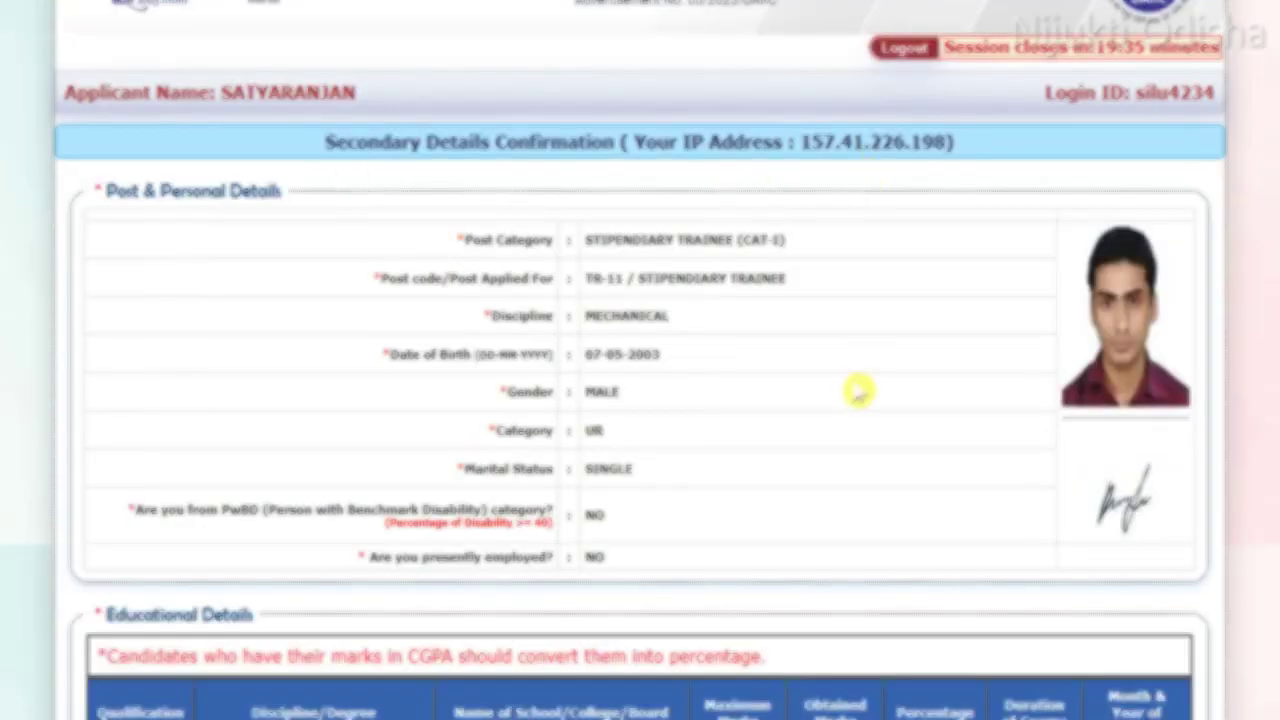
scroll(858, 390, "down", 2)
scroll(586, 291, "down", 3)
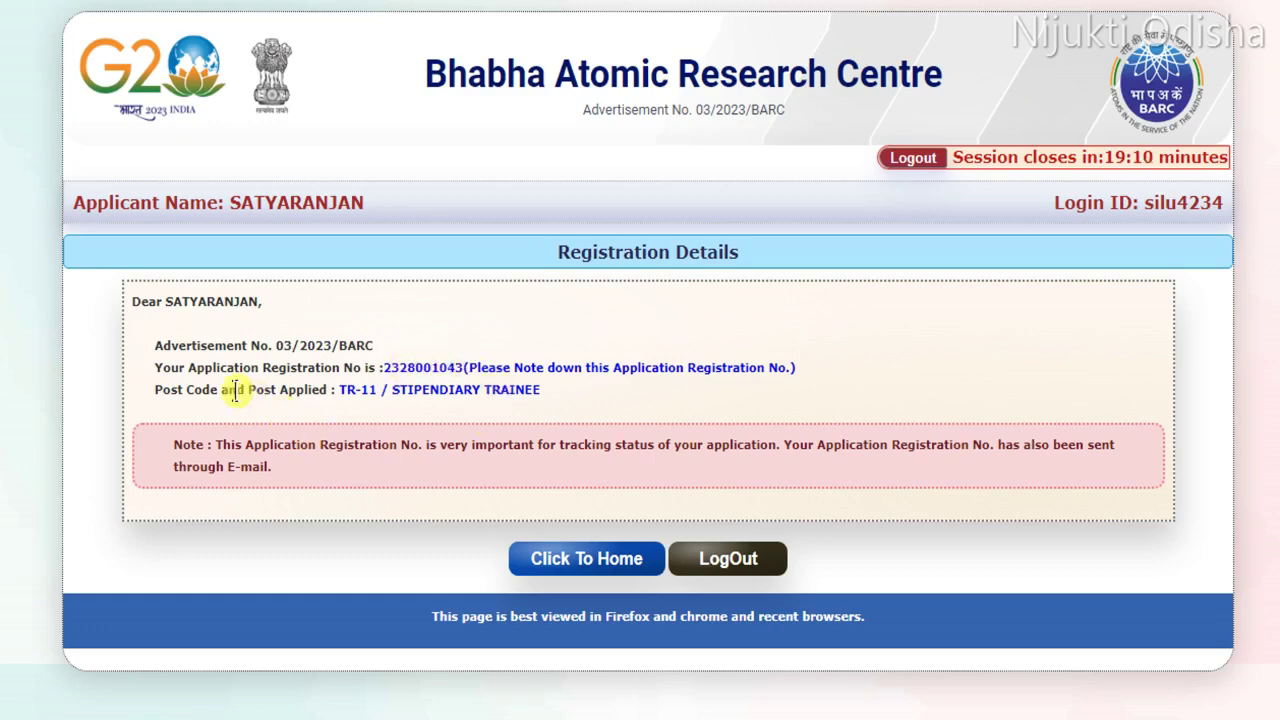
Return to the recruitment home page and log in to the applicant account
left_click(597, 557)
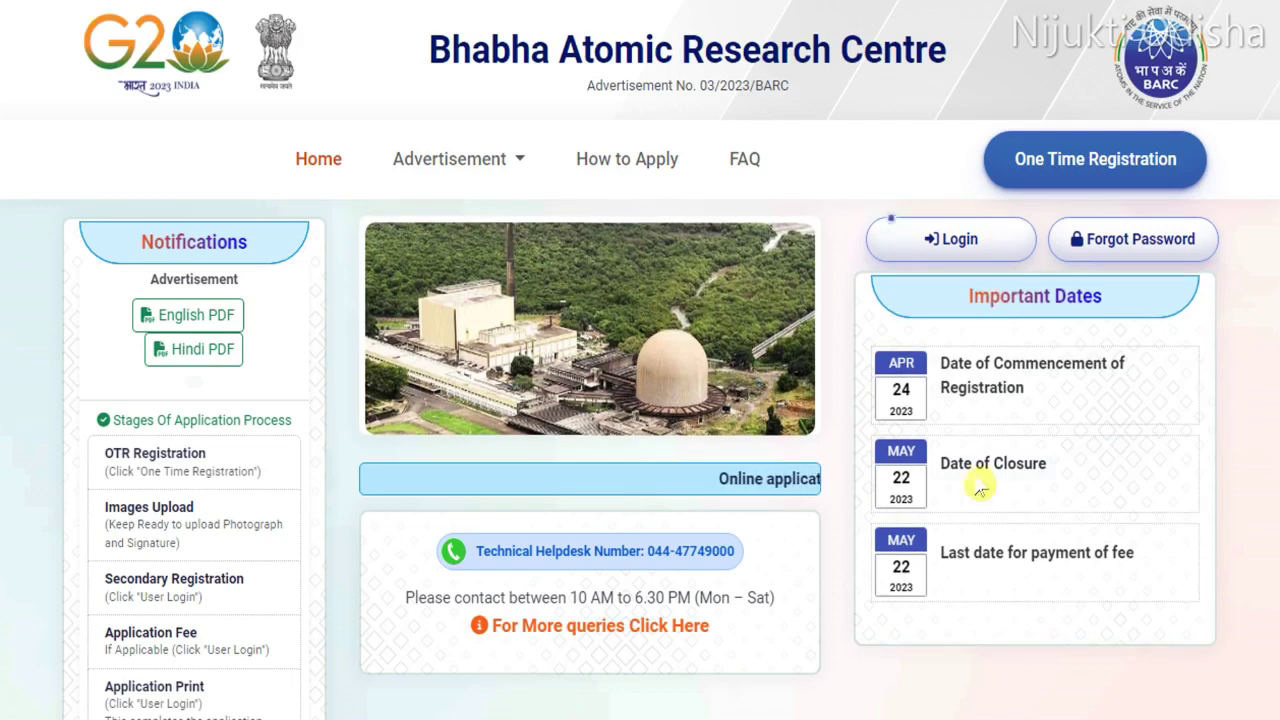
left_click(955, 242)
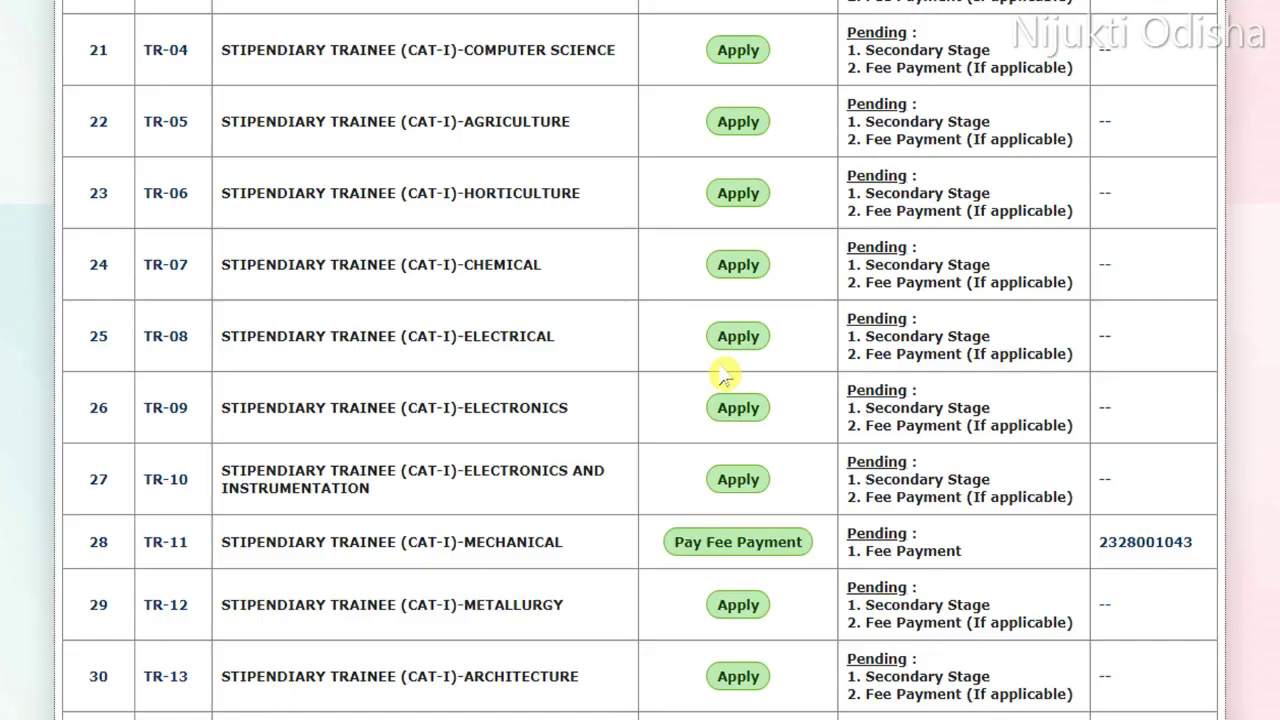
Find the TR-11 STIPENDIARY TRAINEE (CAT-I)-MECHANICAL post and start its registration fee payment through the payment gateway
scroll(723, 371, "up", 10)
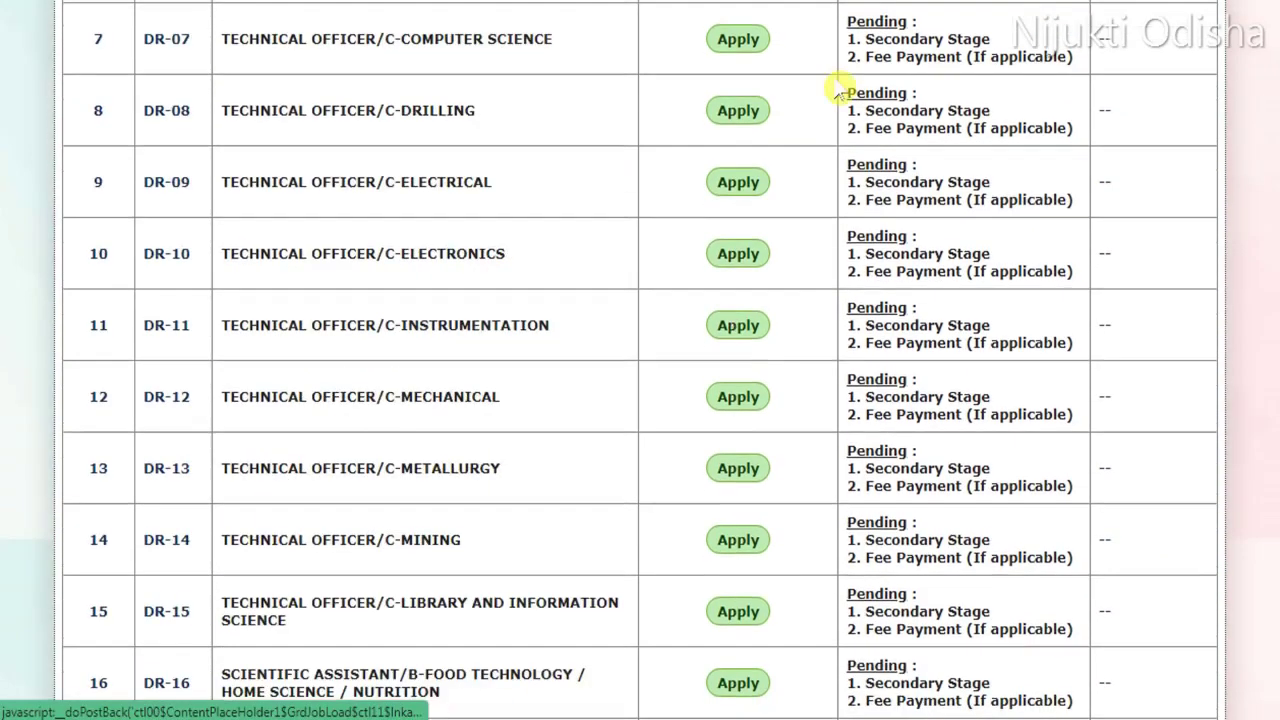
scroll(805, 125, "up", 8)
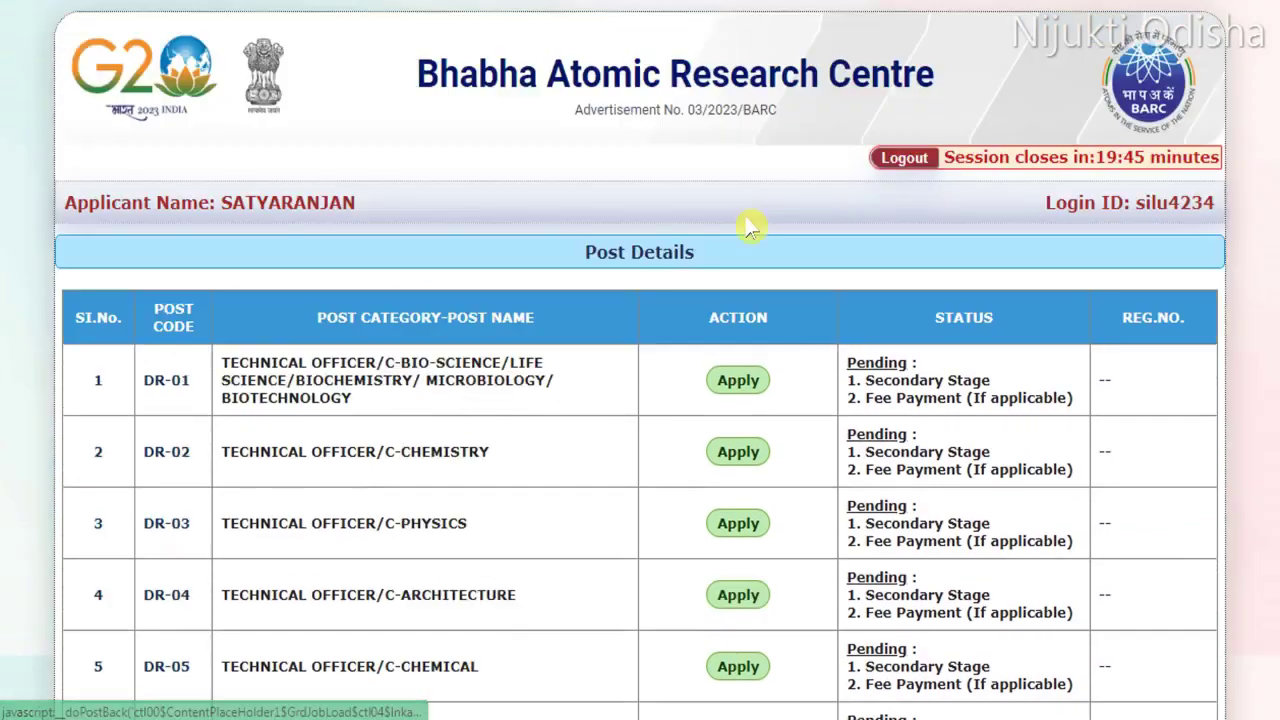
scroll(752, 223, "down", 3)
scroll(745, 165, "down", 2)
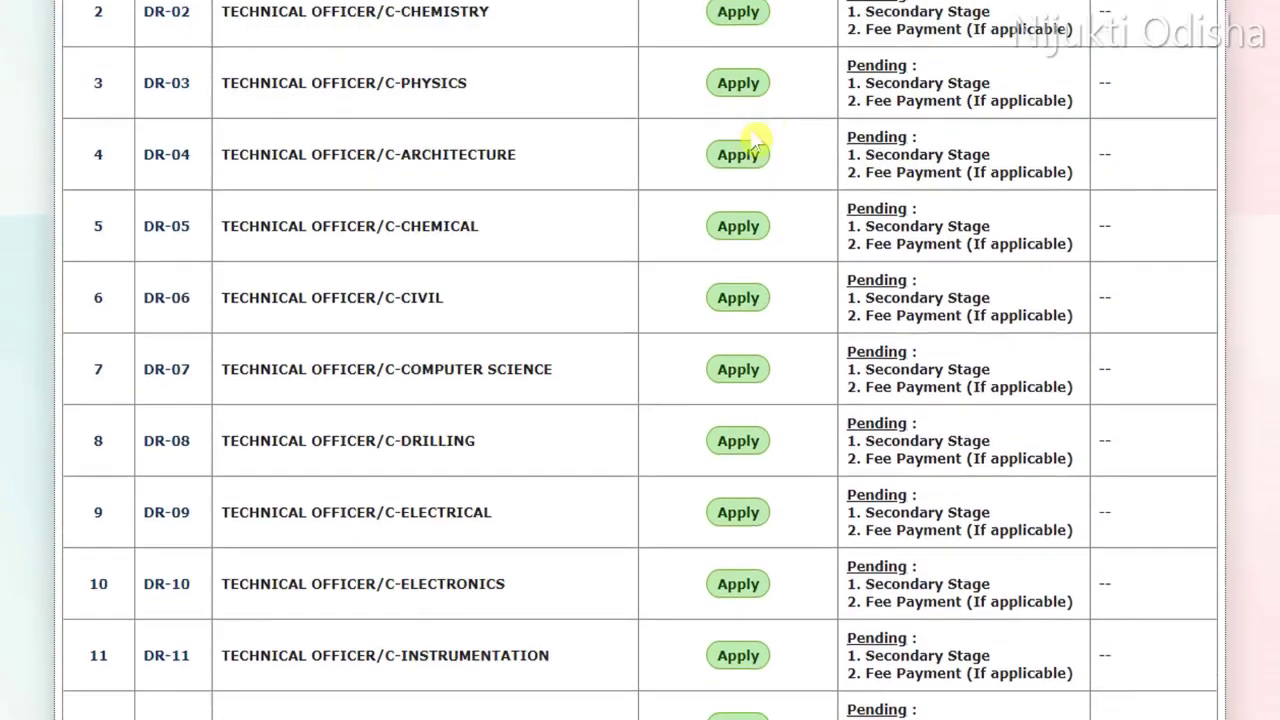
scroll(723, 260, "down", 13)
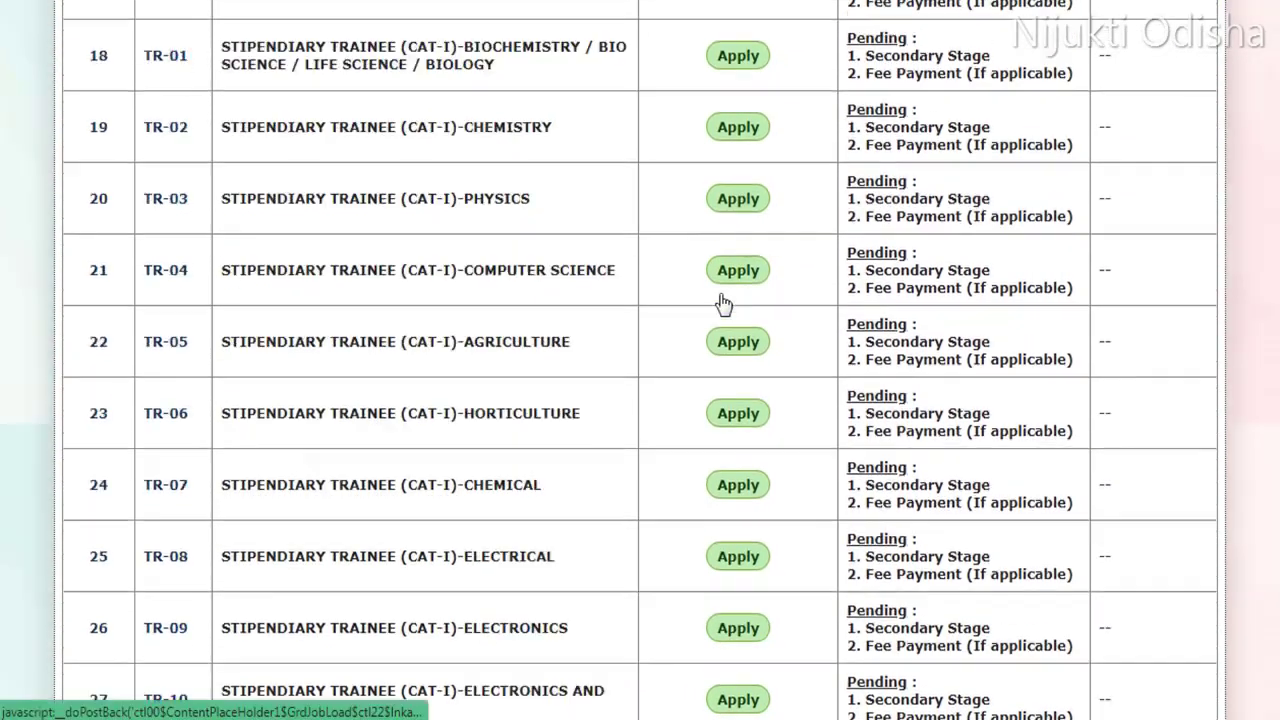
scroll(723, 322, "down", 2)
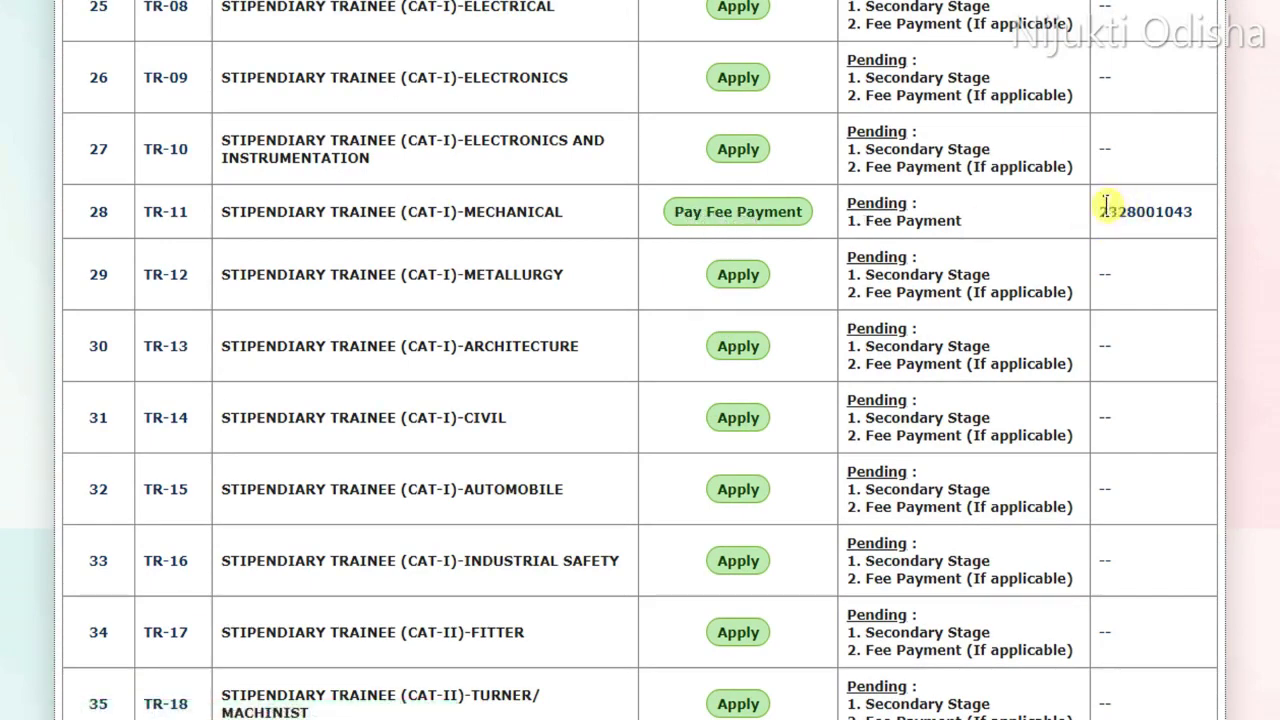
left_click(716, 214)
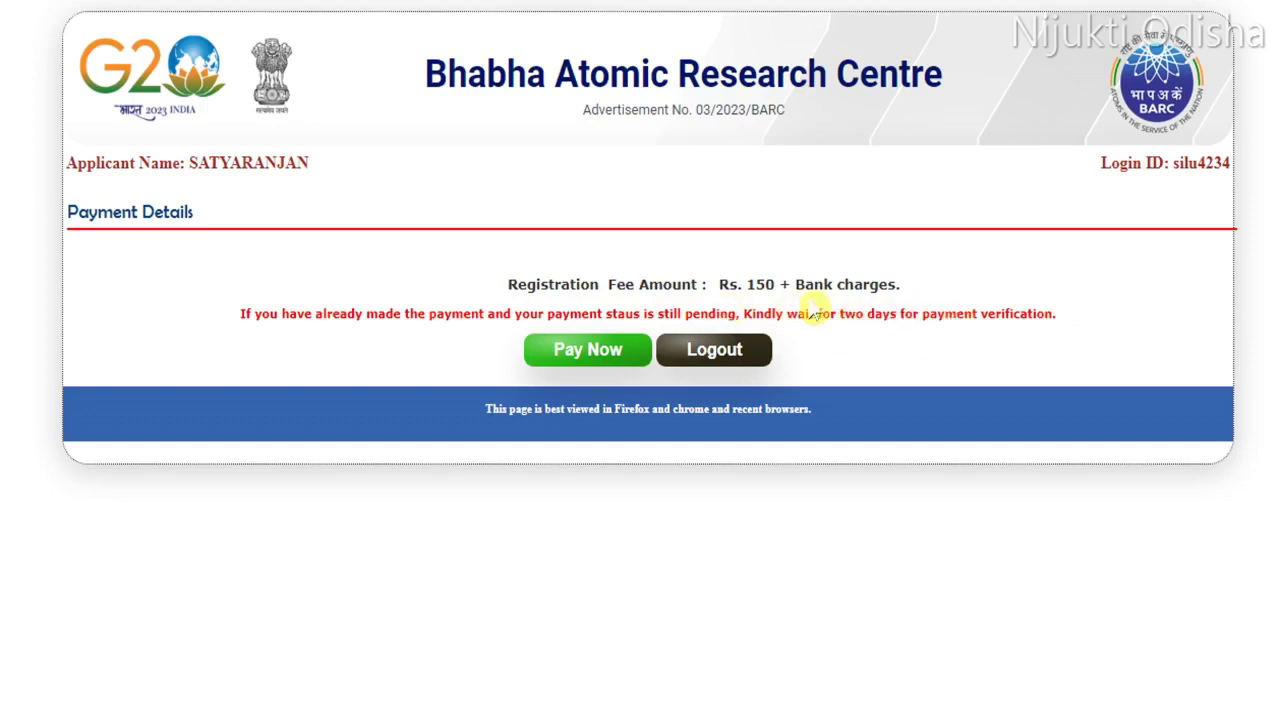
left_click(588, 350)
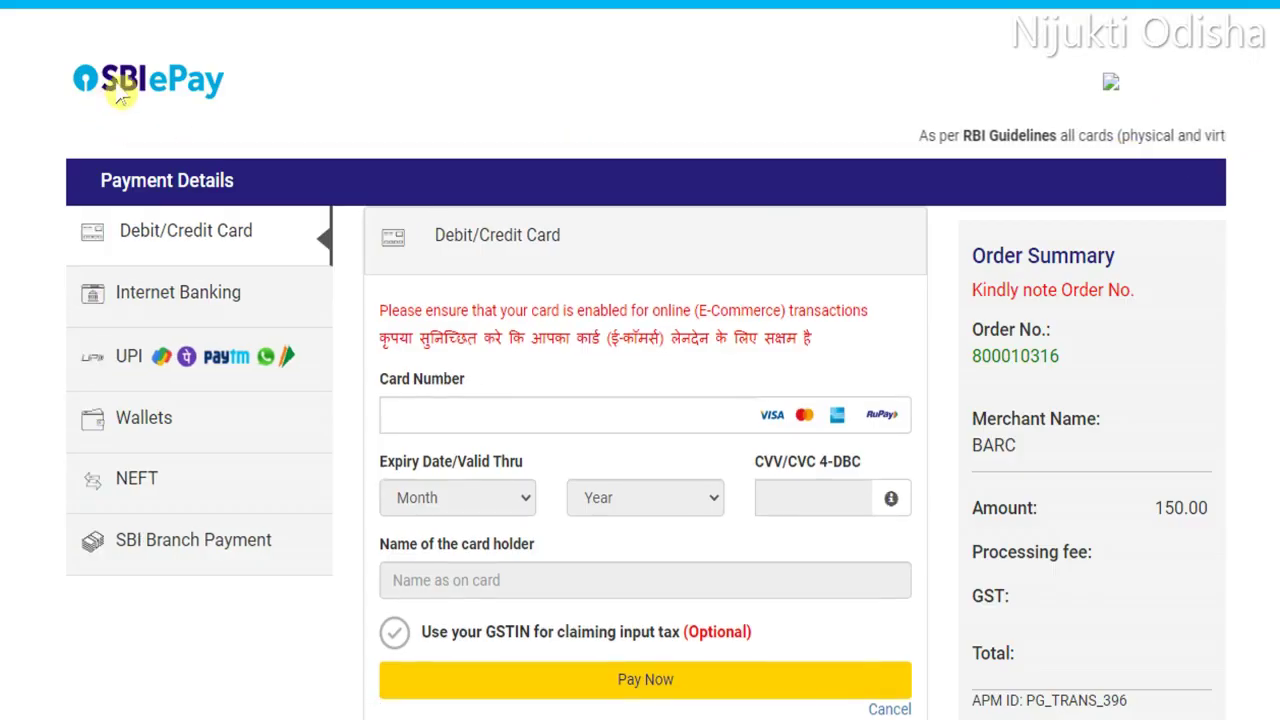
Examine the debit/credit card payment form, including its card fields, GSTIN option and payment button
scroll(541, 175, "down", 1)
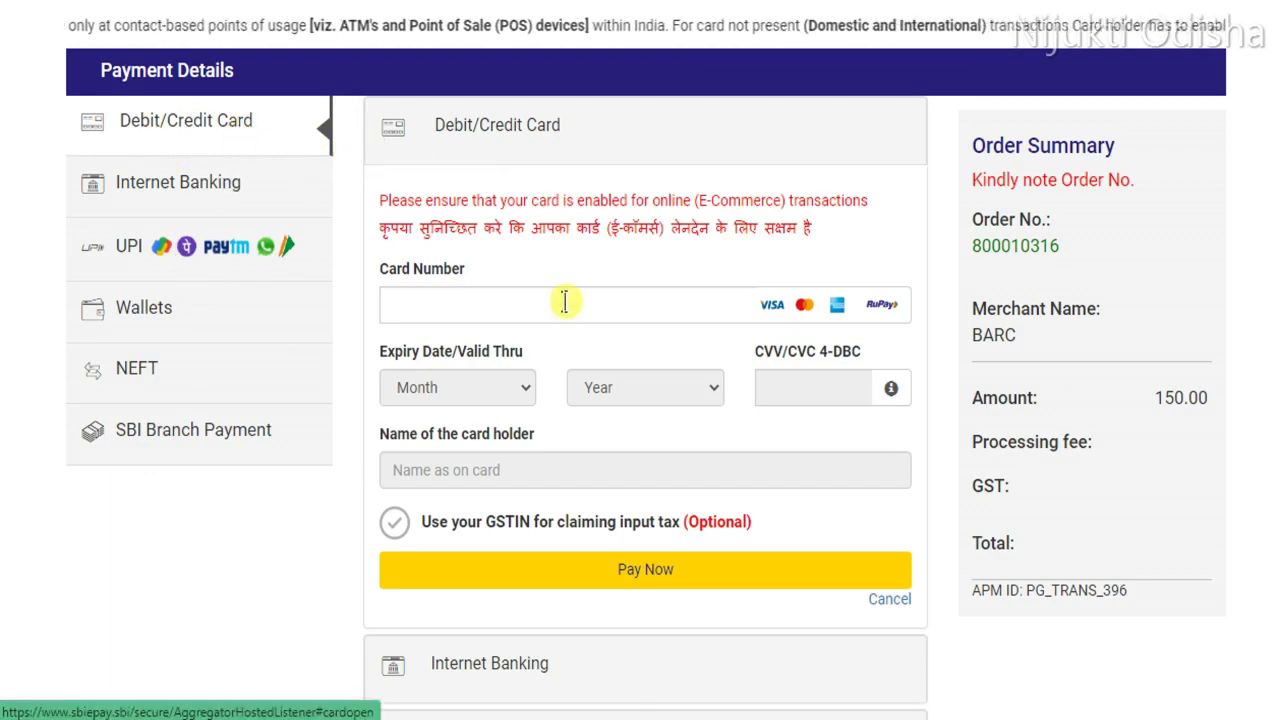
scroll(528, 334, "down", 2)
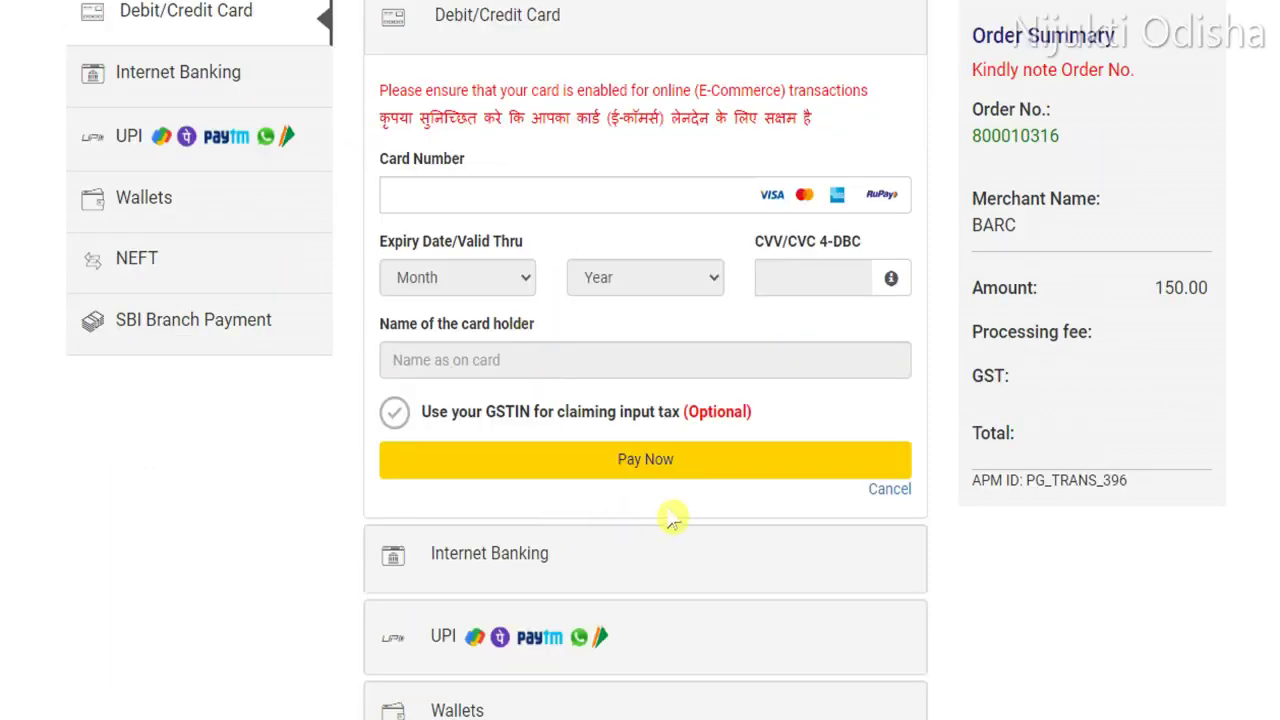
left_click(652, 468)
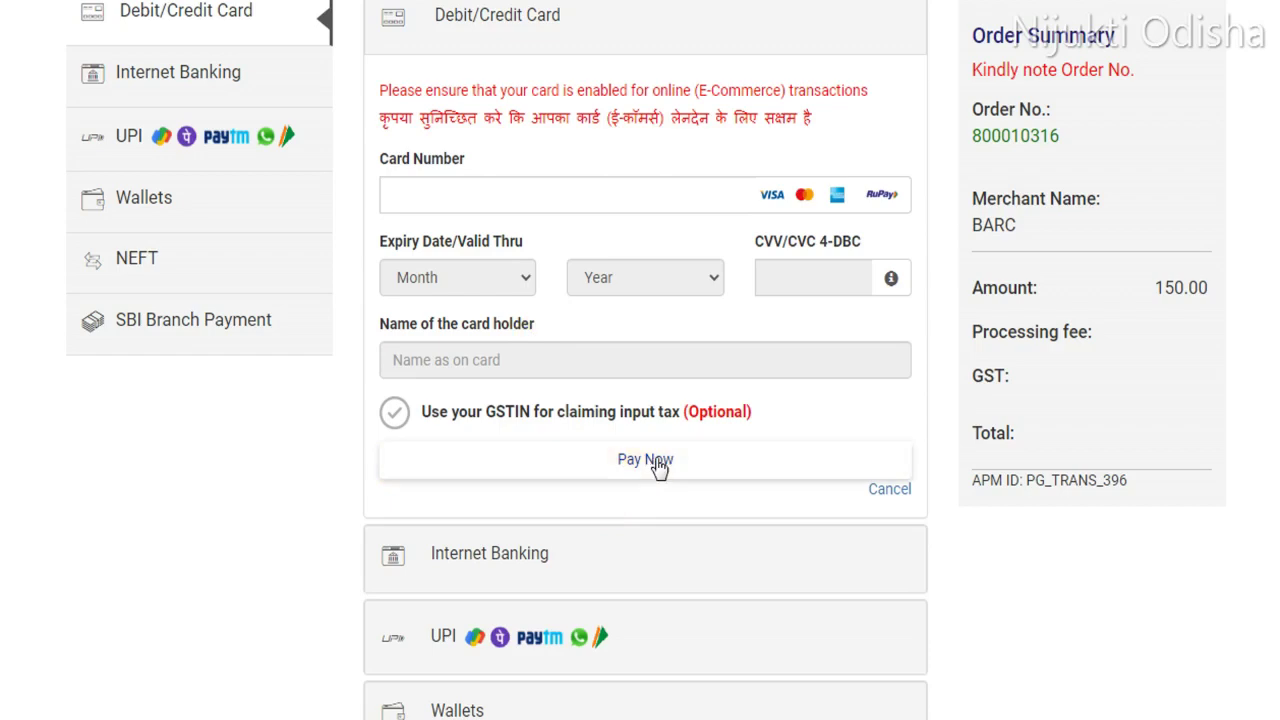
scroll(680, 380, "up", 2)
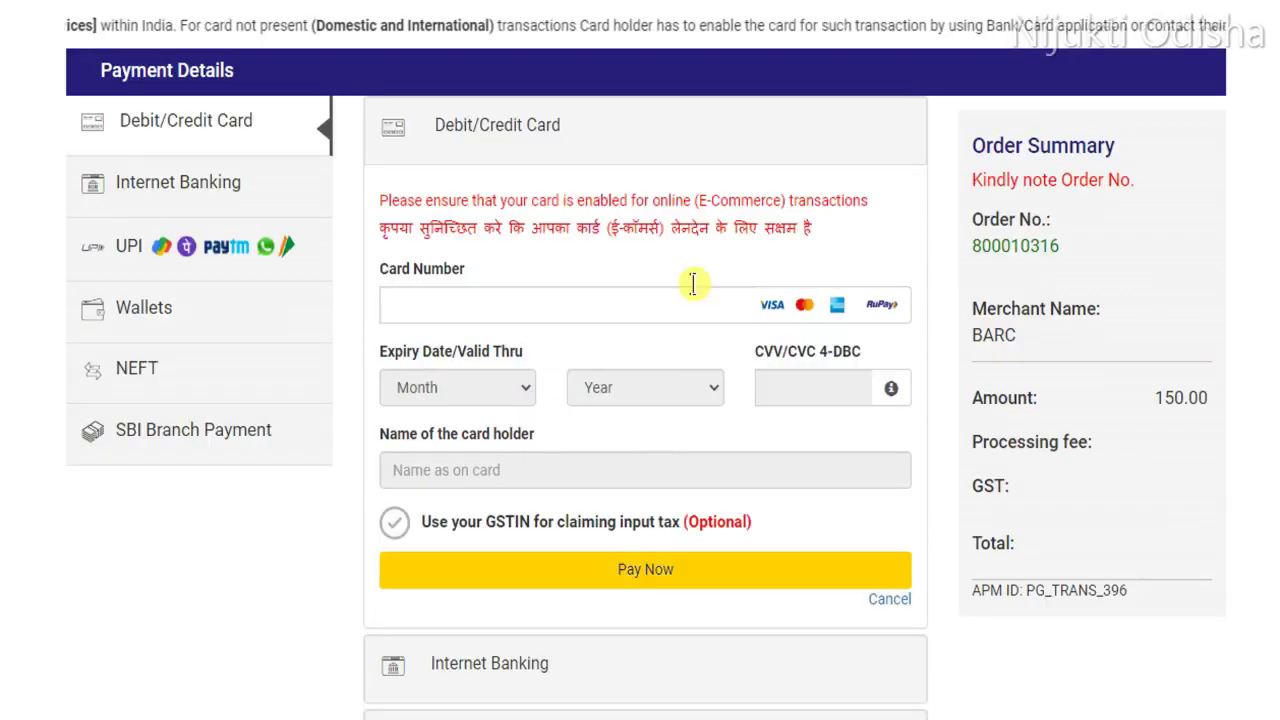
left_click(622, 569)
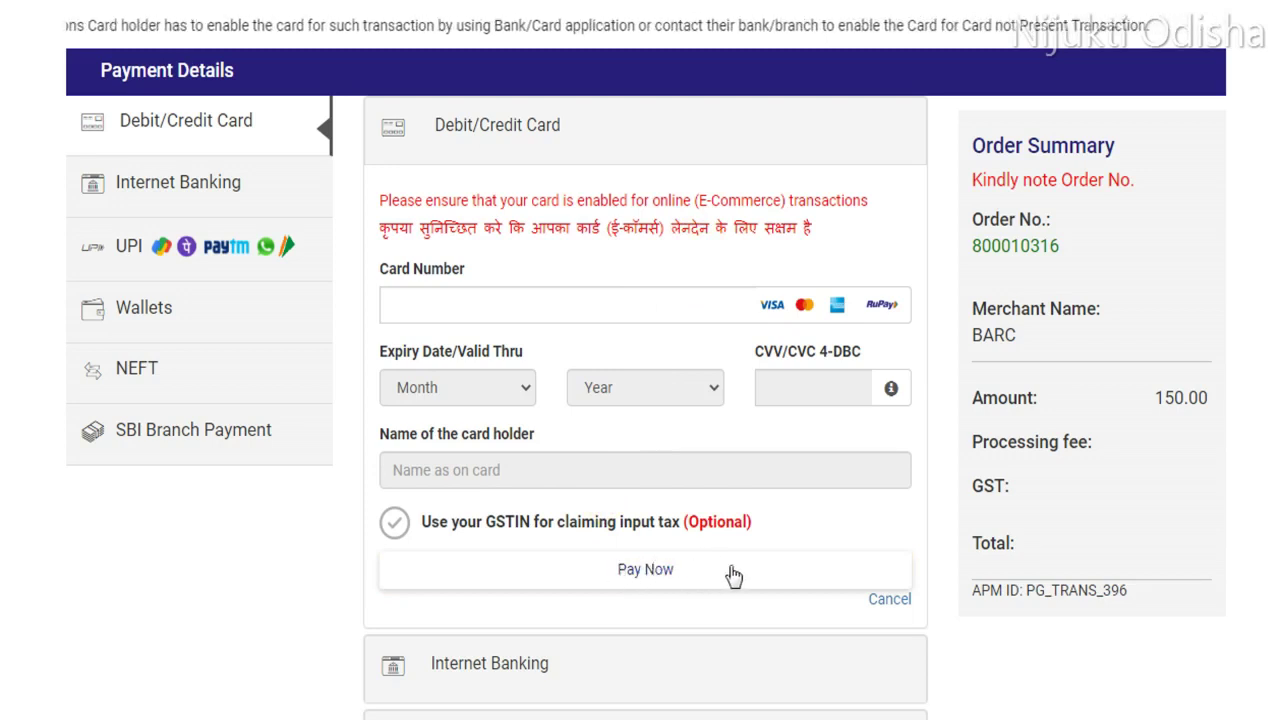
left_click(624, 572)
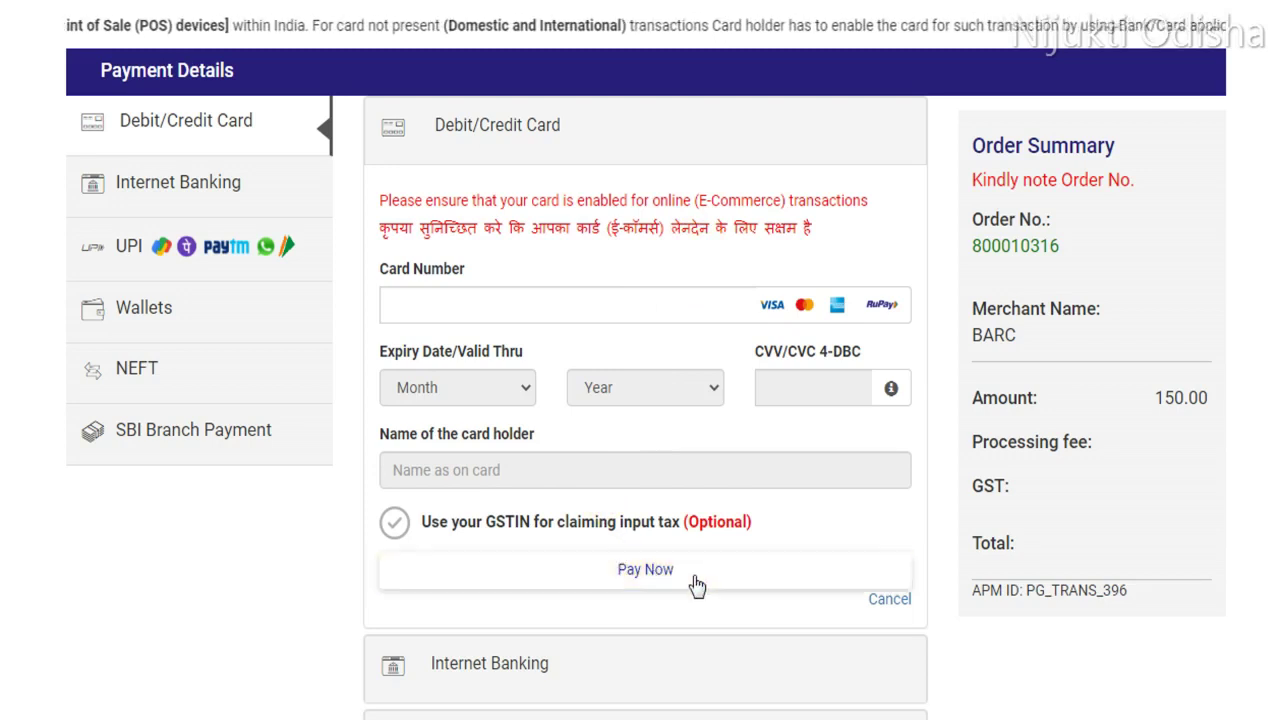
left_click(603, 571)
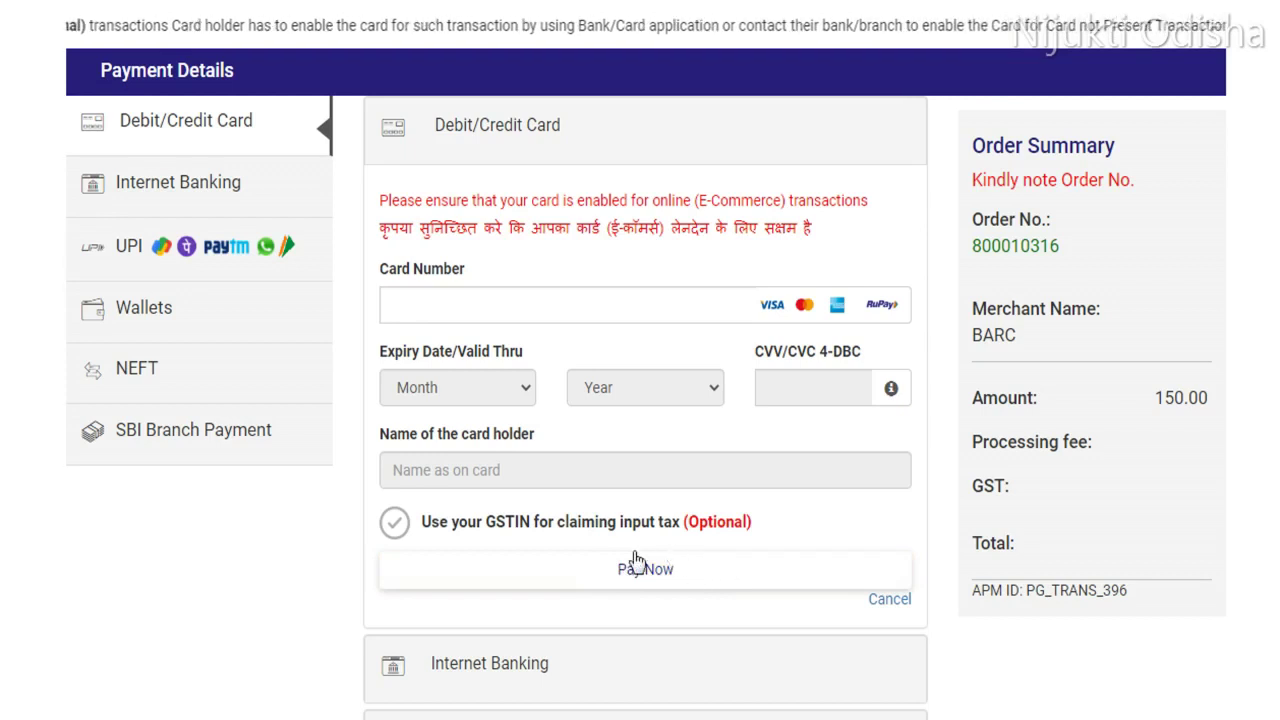
left_click(617, 575)
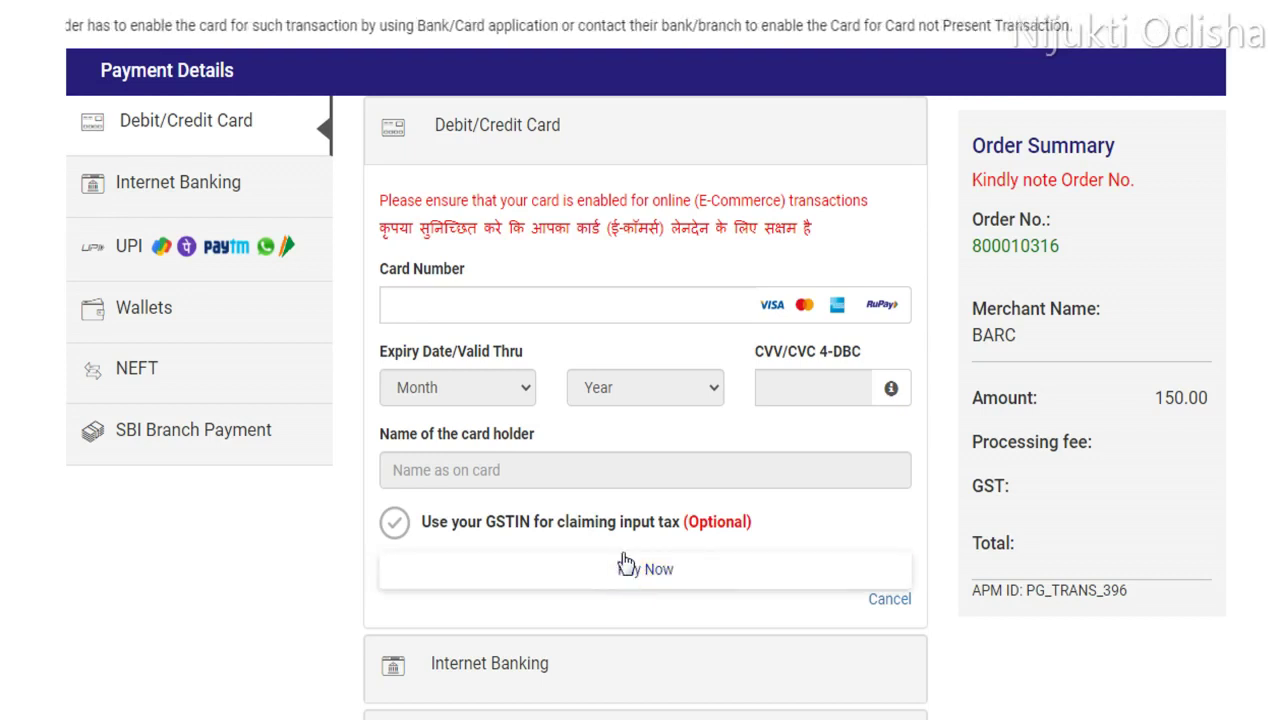
left_click(638, 576)
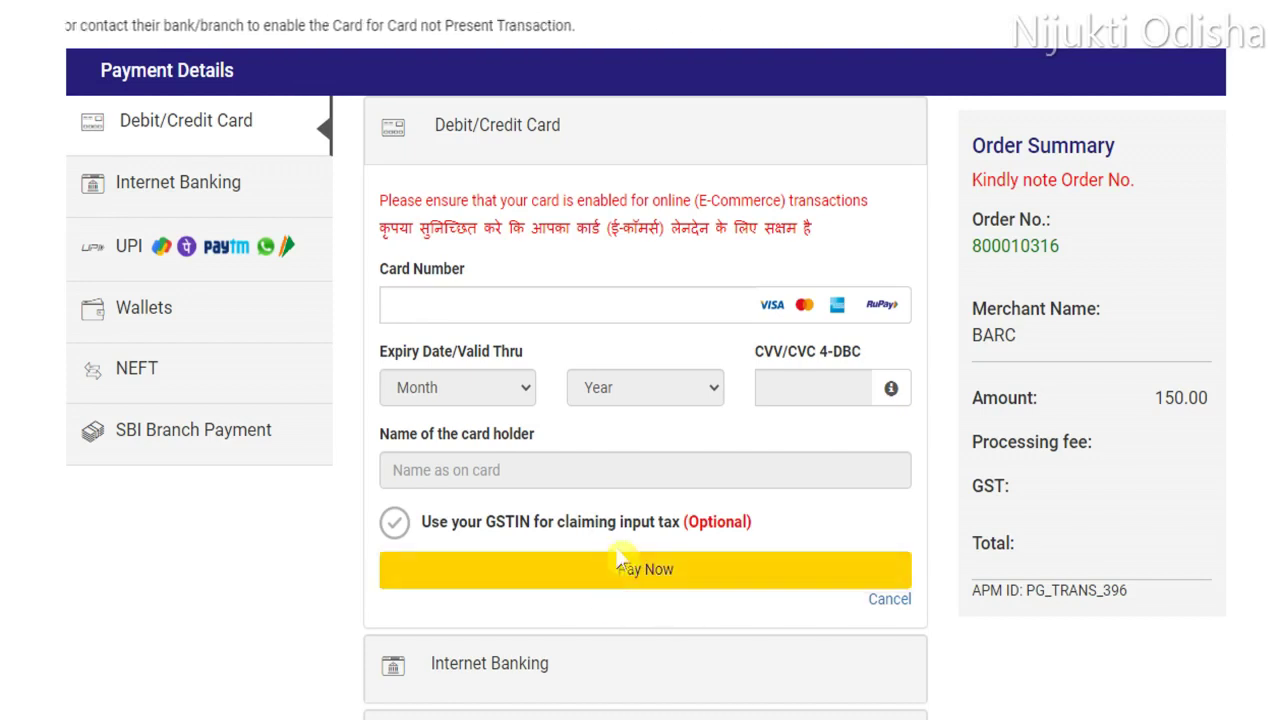
left_click(626, 582)
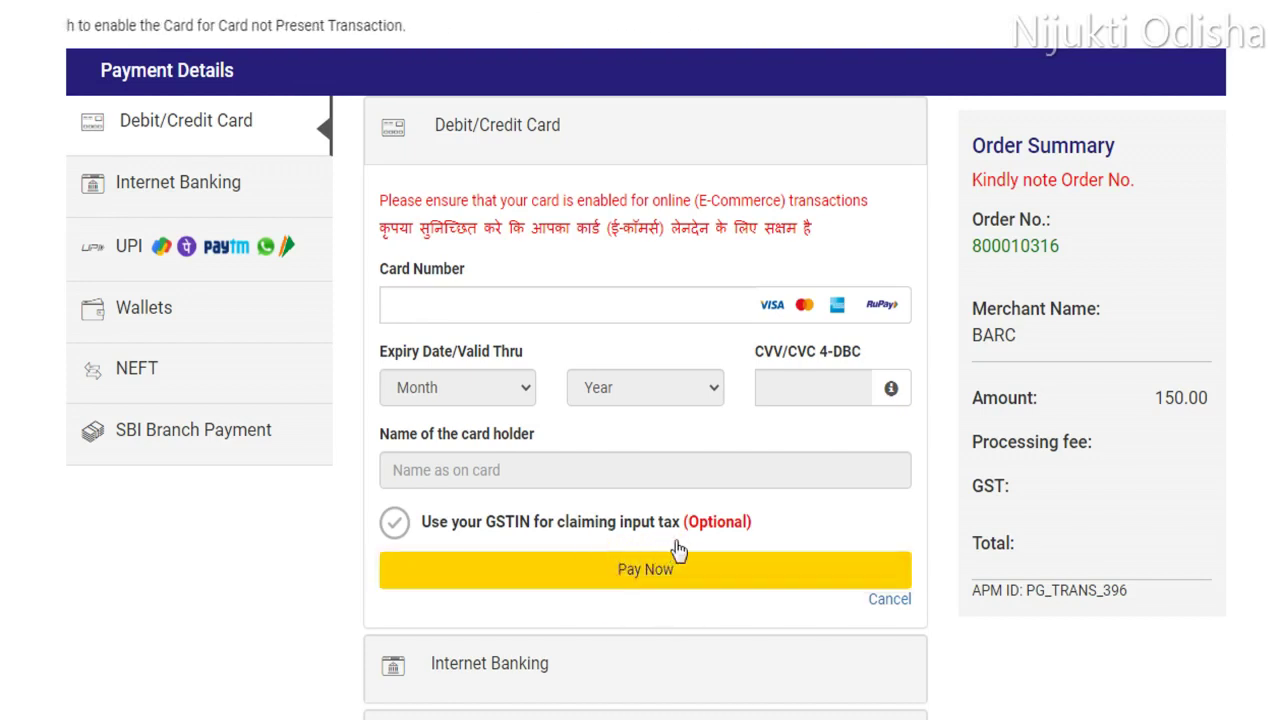
left_click(626, 582)
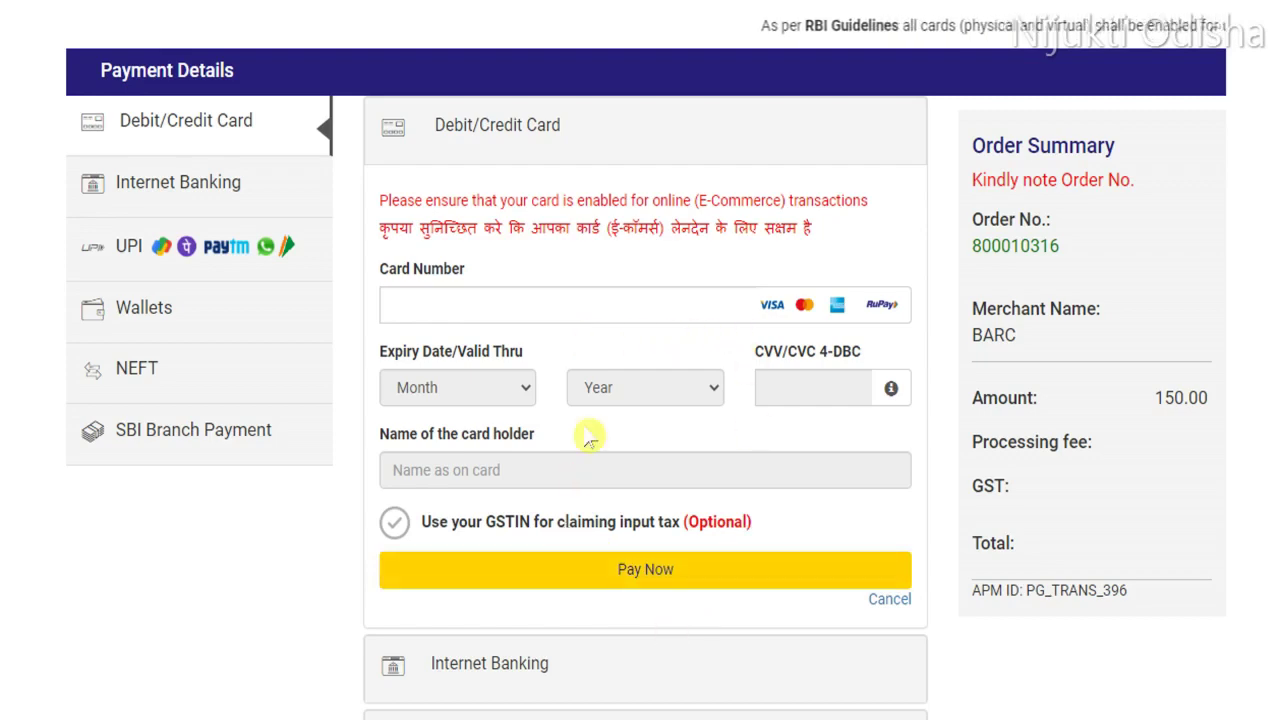
scroll(730, 560, "up", 2)
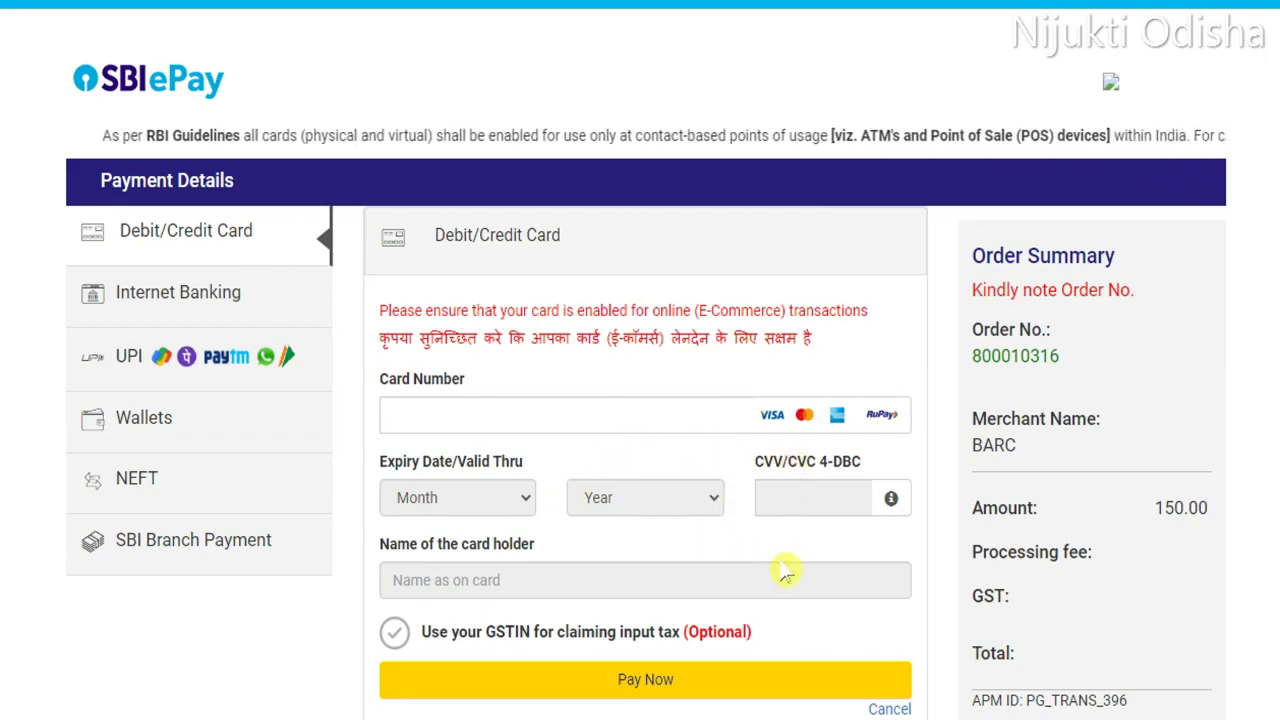
scroll(783, 569, "down", 1)
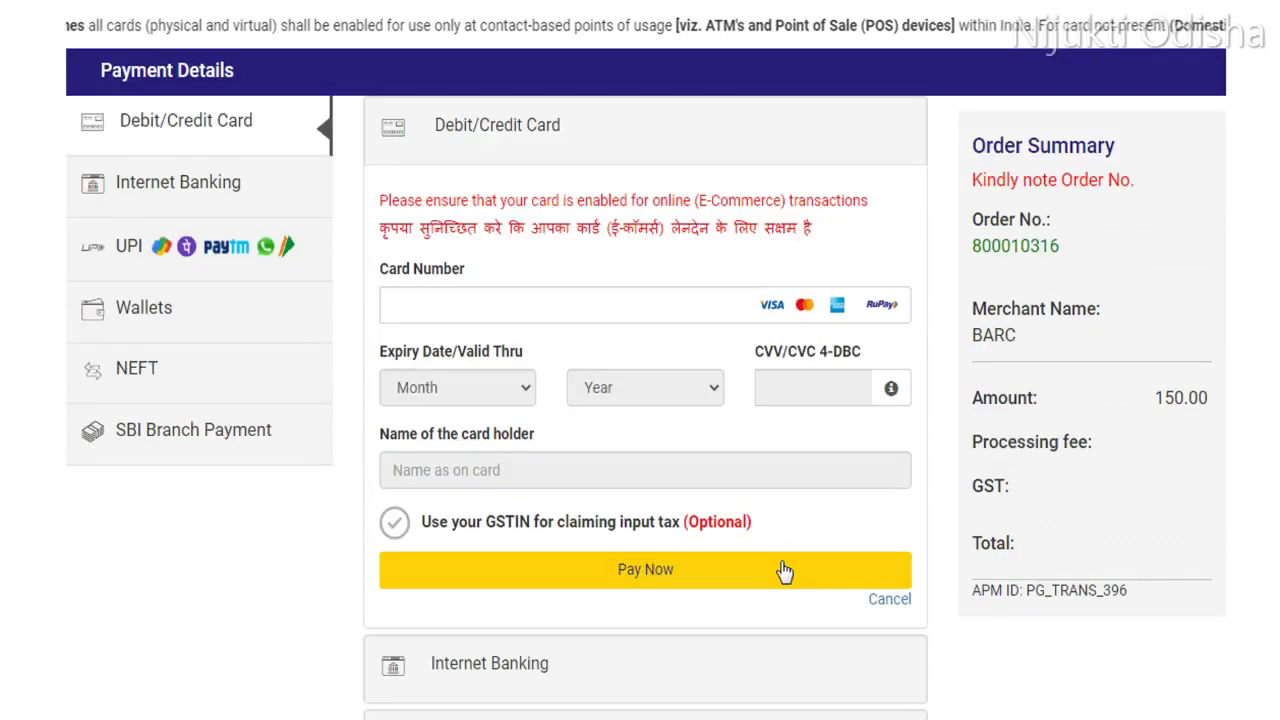